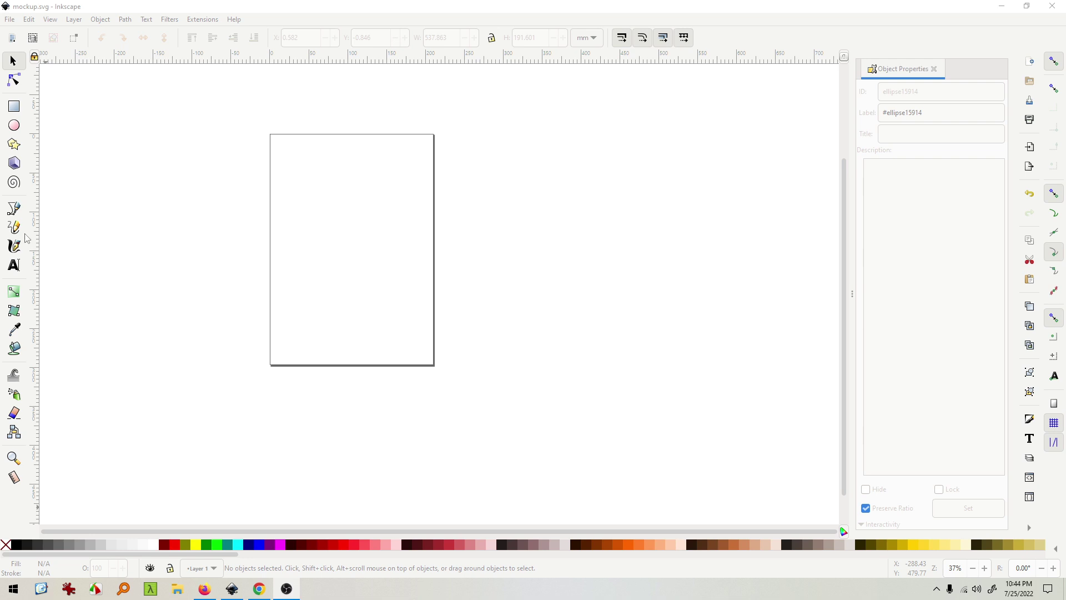
Draw a teal rectangle from the page's top-left corner, nudge it slightly, and save
click(13, 106)
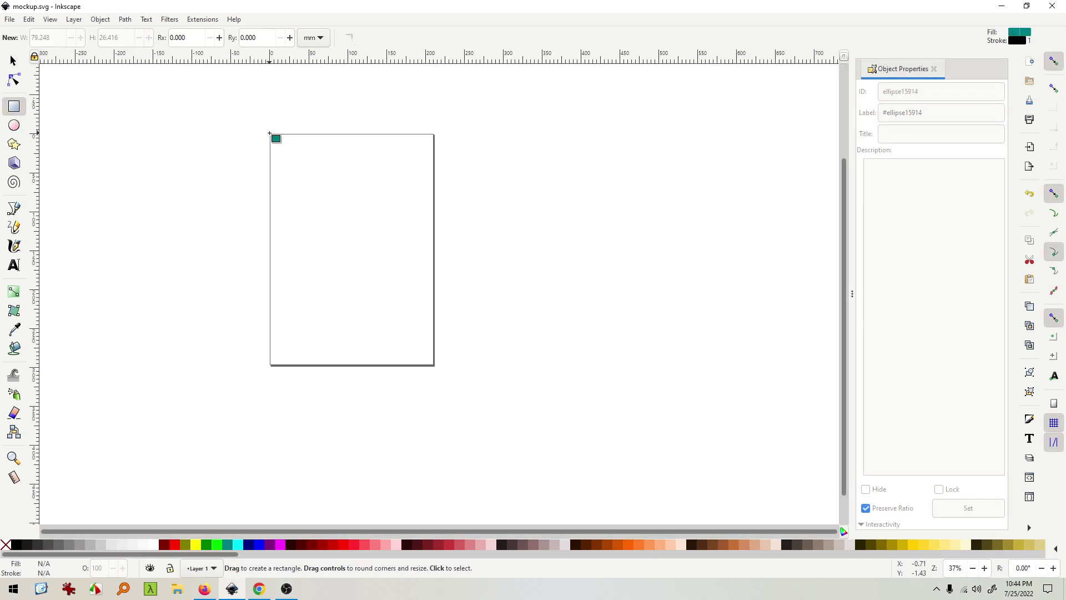
drag(269, 133, 358, 265)
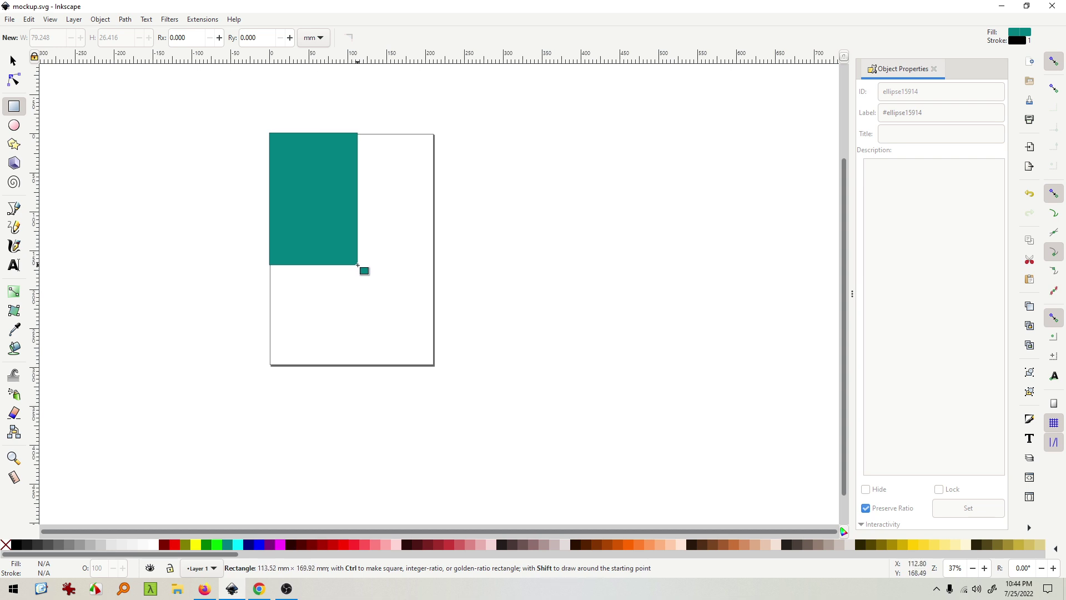
drag(358, 266, 359, 265)
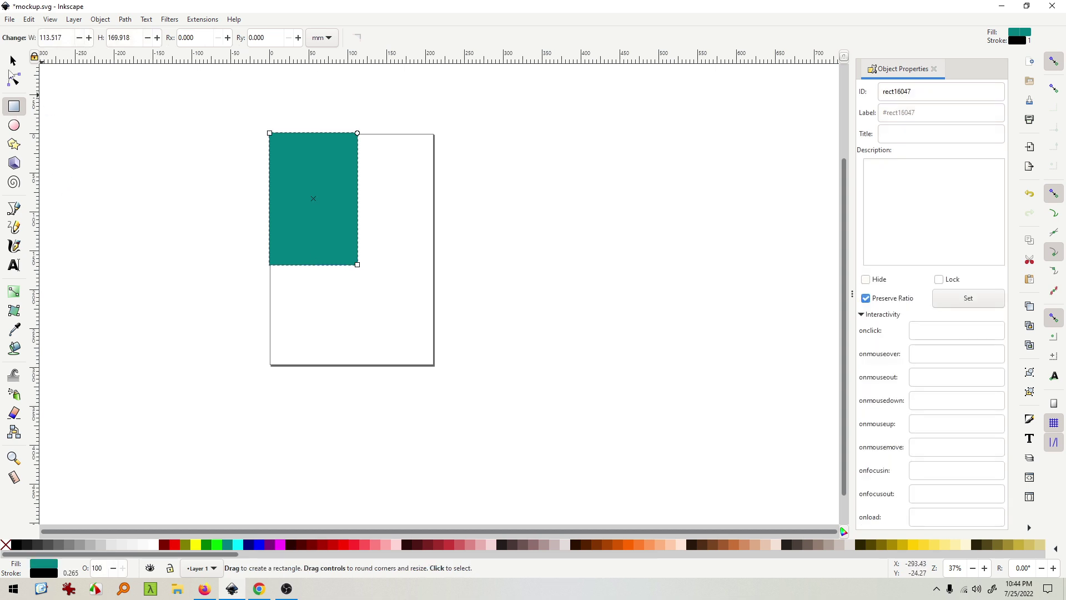
click(12, 60)
mouse_move(295, 191)
mouse_down()
mouse_move(314, 198)
mouse_move(296, 193)
mouse_up()
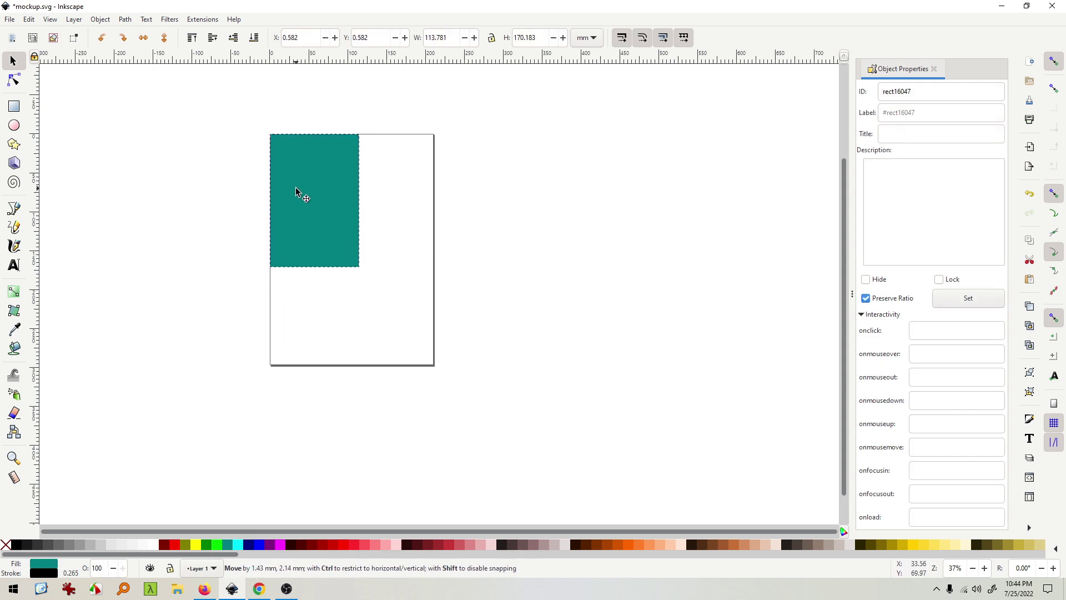
click(255, 194)
click(313, 190)
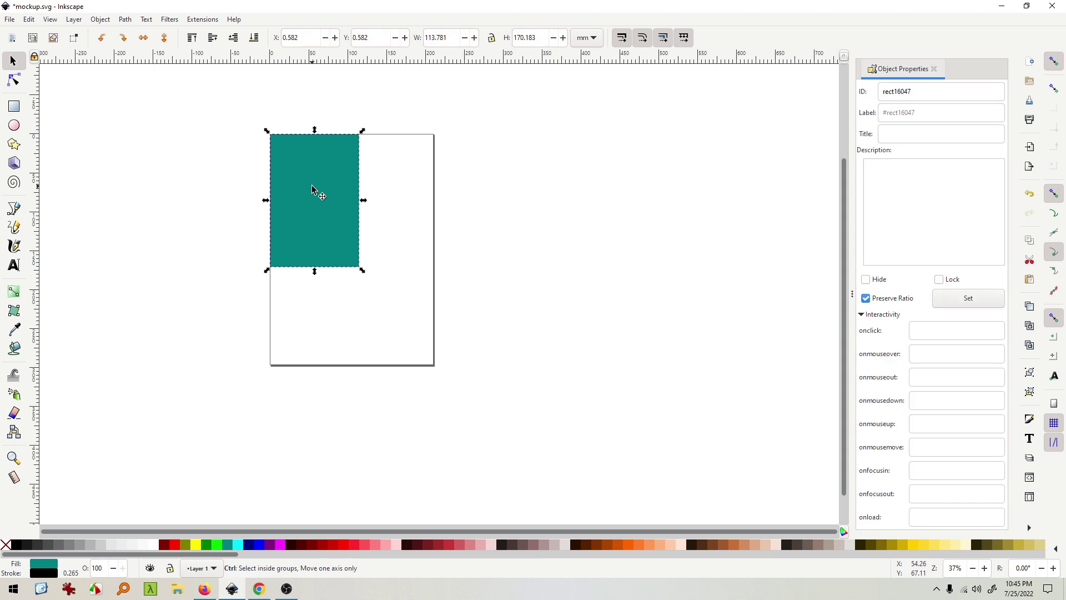
key(ctrl+s)
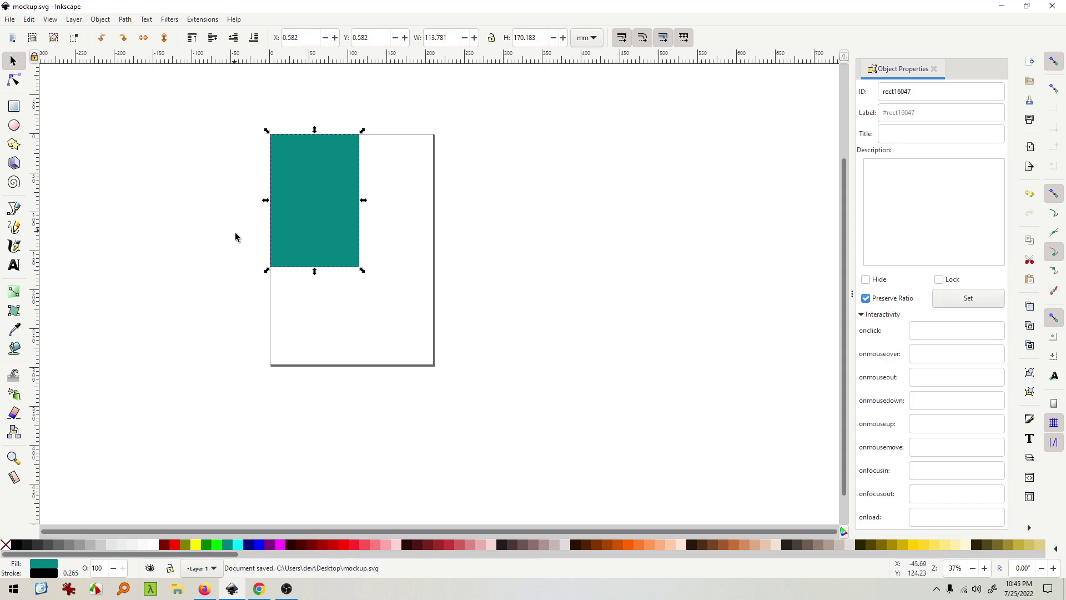
Show the drawing in Chrome and adjust the browser window's width and height
click(258, 591)
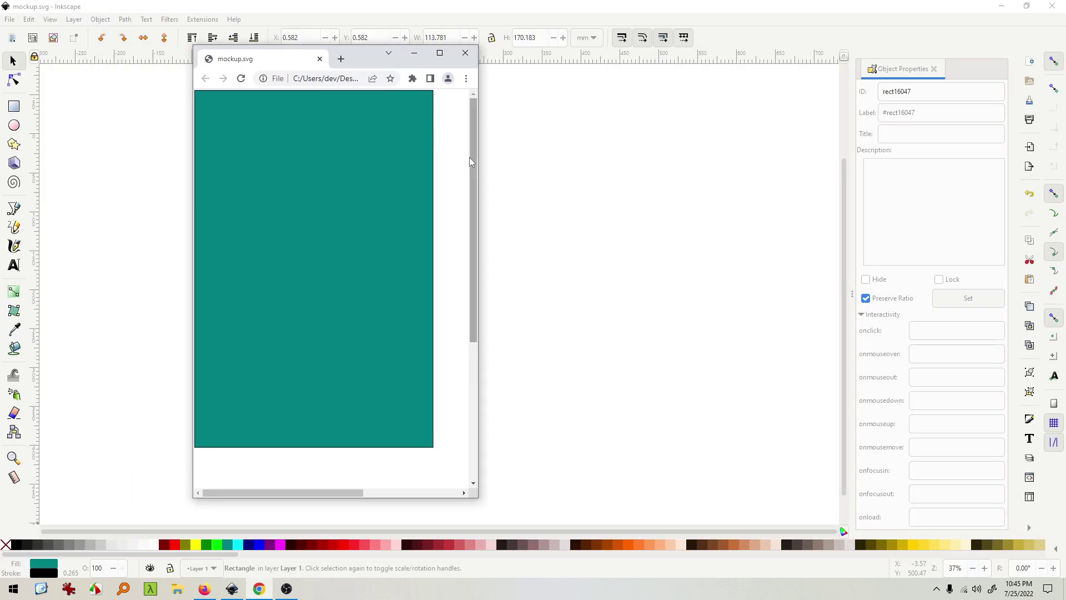
mouse_move(478, 162)
mouse_down()
mouse_move(490, 165)
mouse_move(403, 157)
mouse_up()
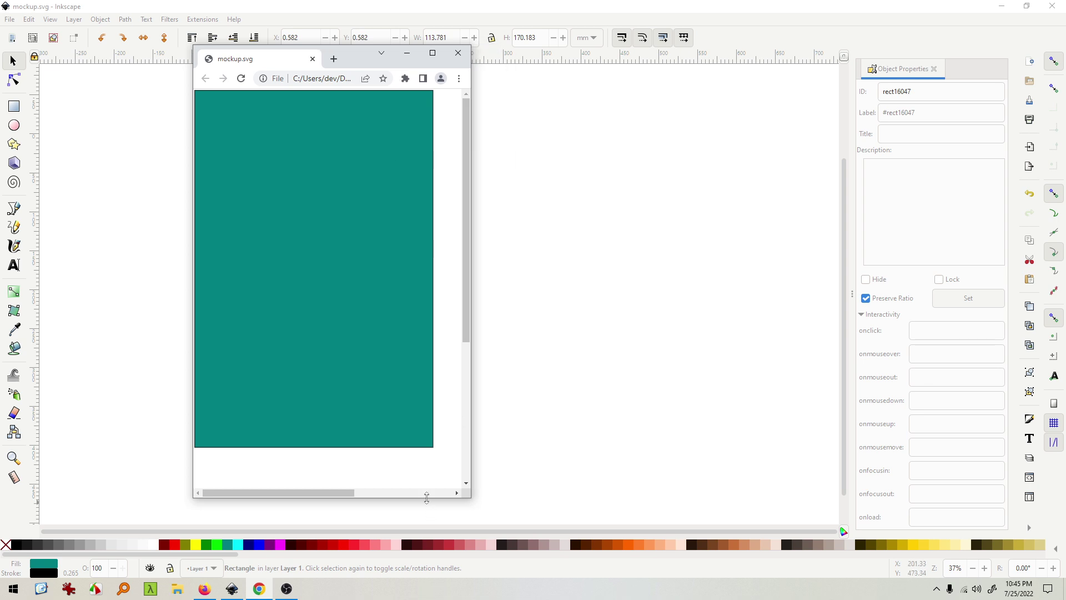
scroll(426, 497, right, 5)
scroll(344, 498, left, 5)
drag(343, 497, 341, 457)
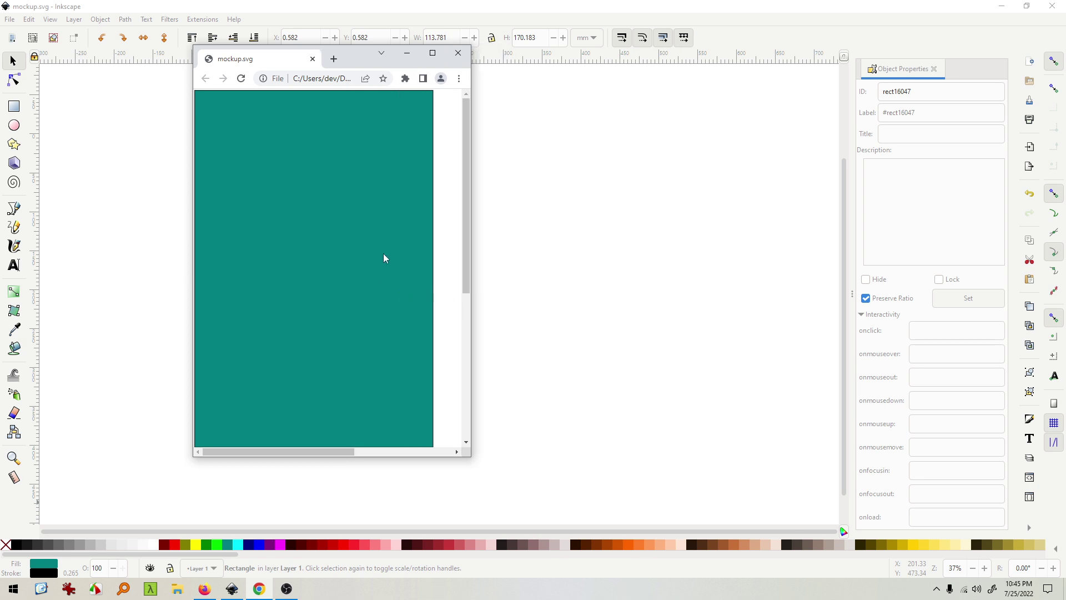
Widen the teal rectangle to the right and save the drawing
click(501, 239)
click(357, 210)
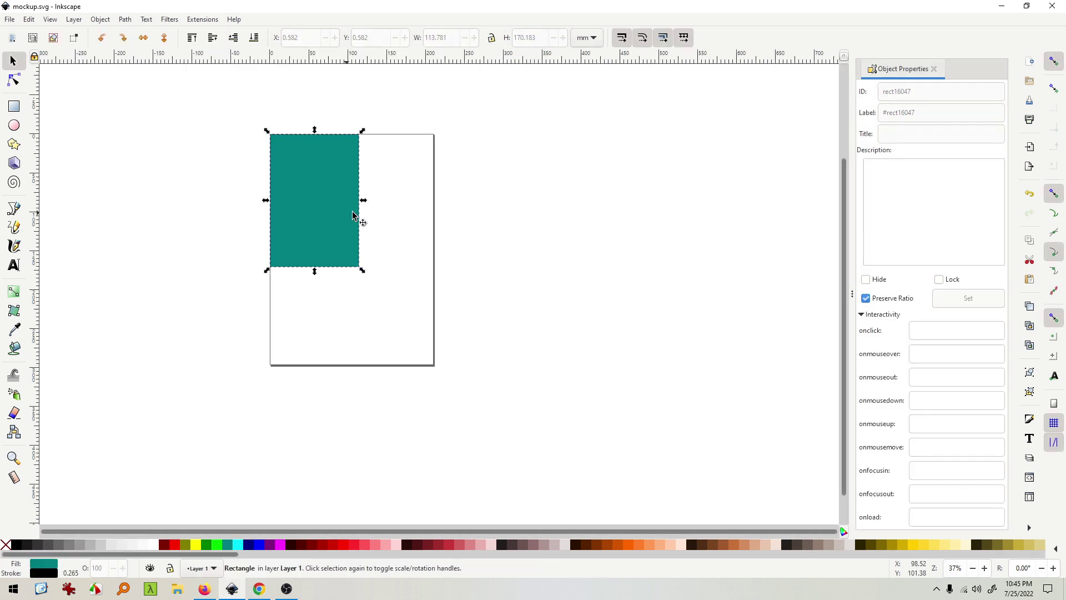
drag(366, 201, 374, 201)
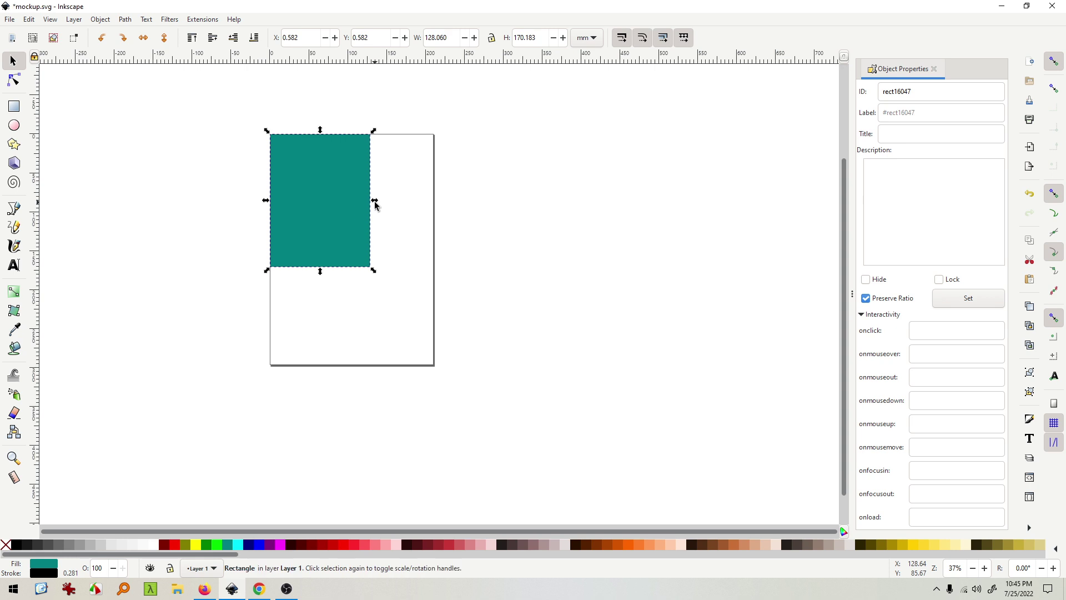
key(ctrl+s)
Reload the Chrome preview to show the wider rectangle, then return to Inkscape
key(alt+Tab)
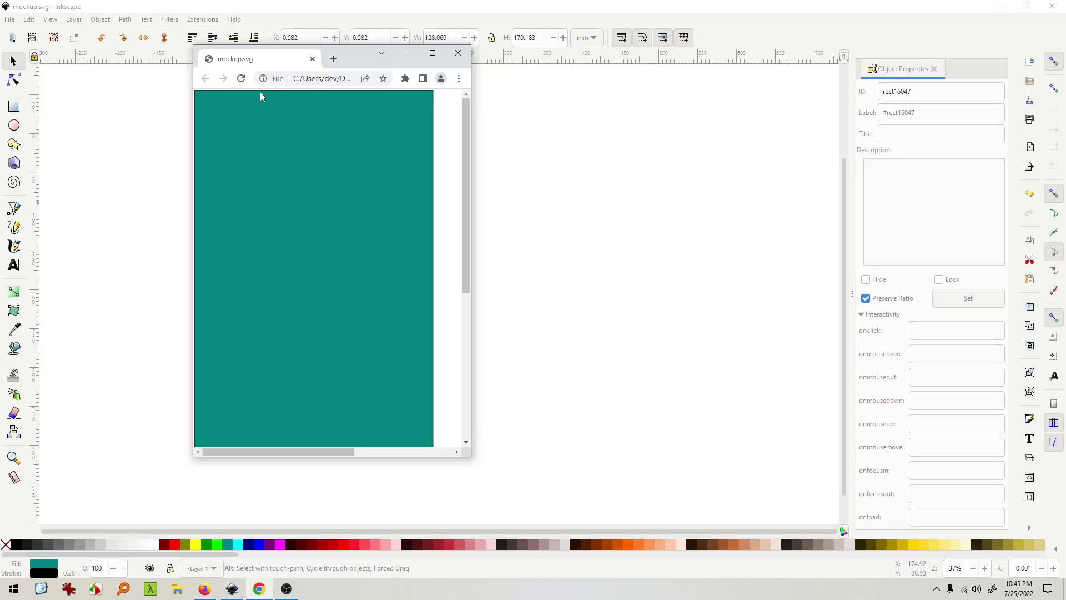
click(241, 79)
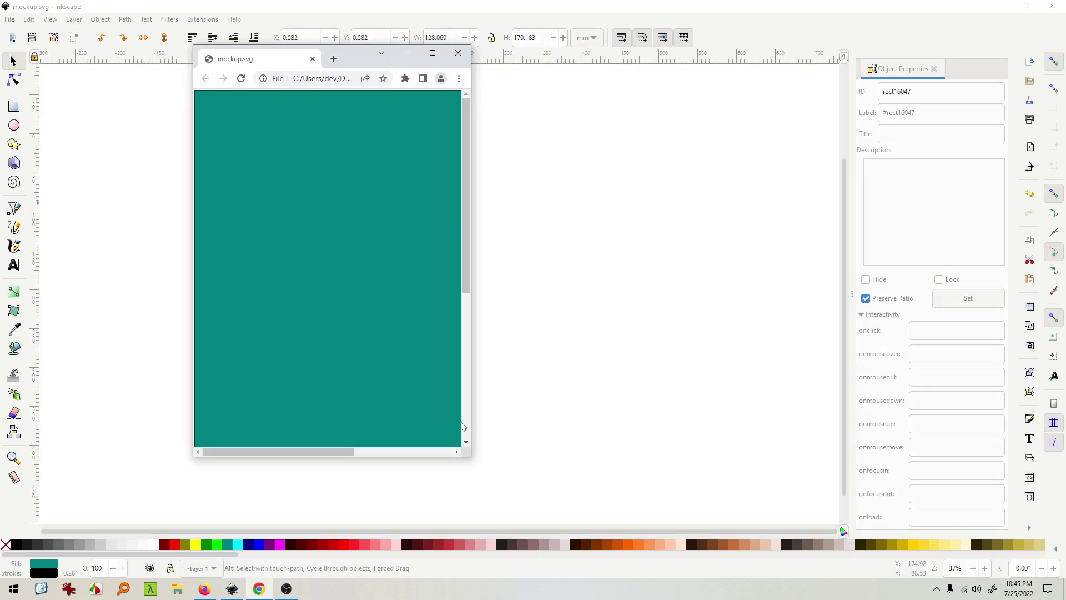
drag(471, 414, 474, 416)
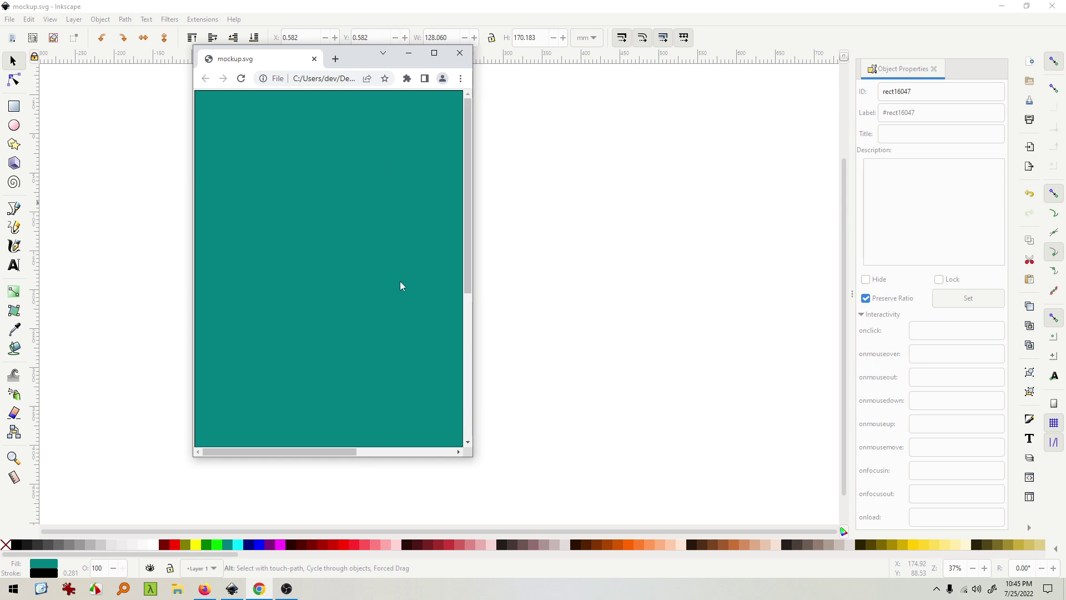
key(alt+Tab)
click(543, 231)
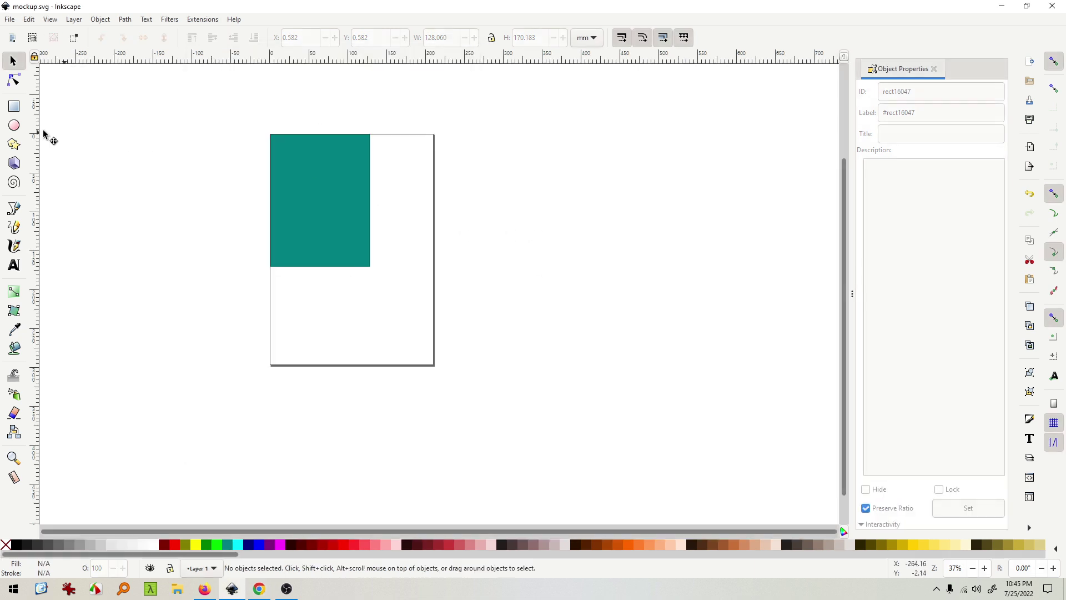
click(14, 126)
drag(306, 179, 336, 210)
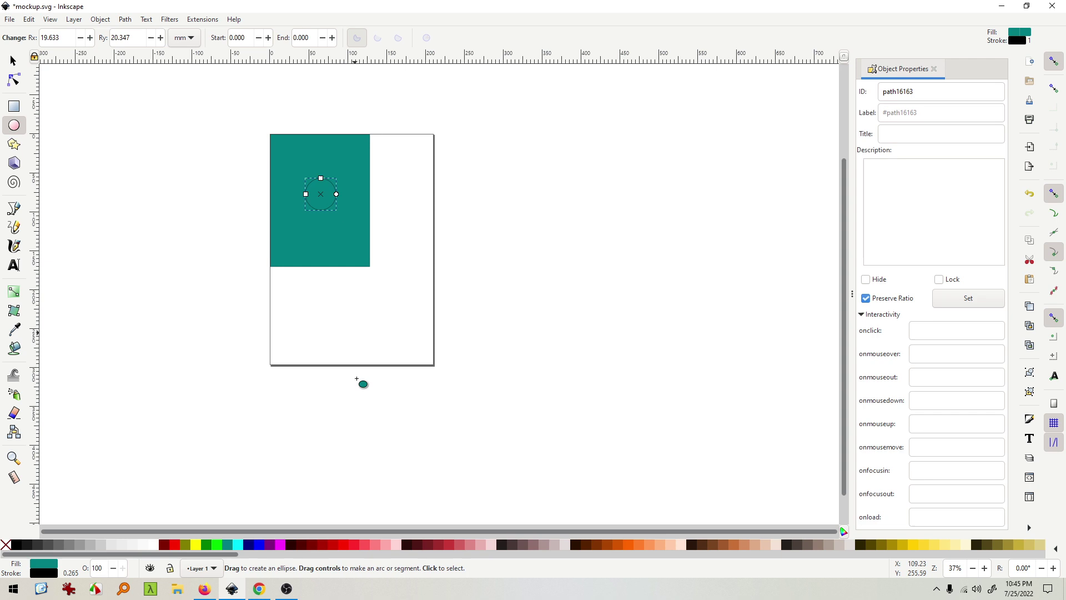
click(360, 544)
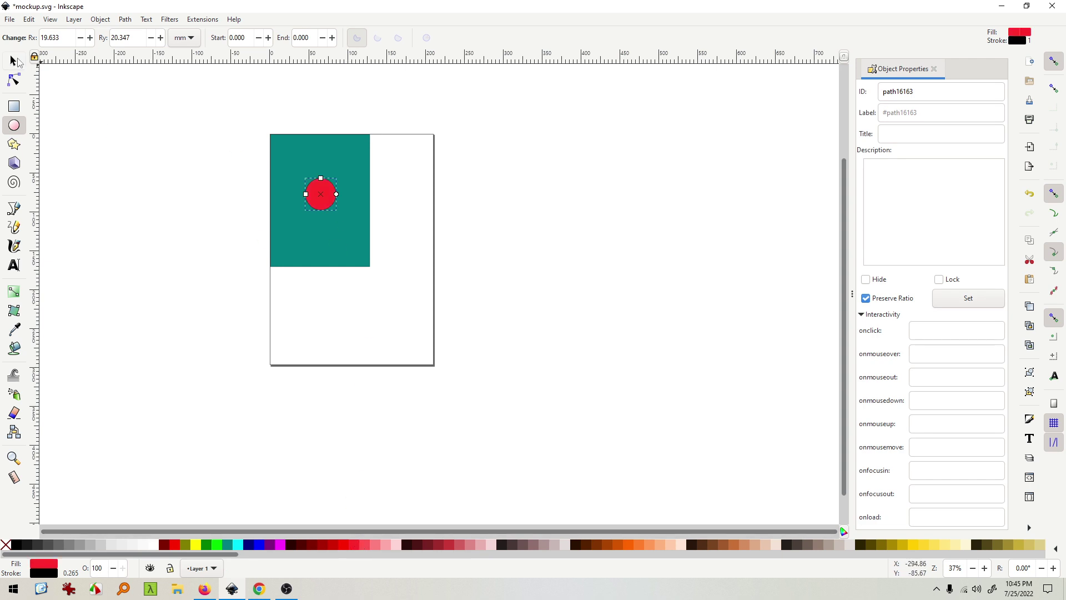
click(14, 61)
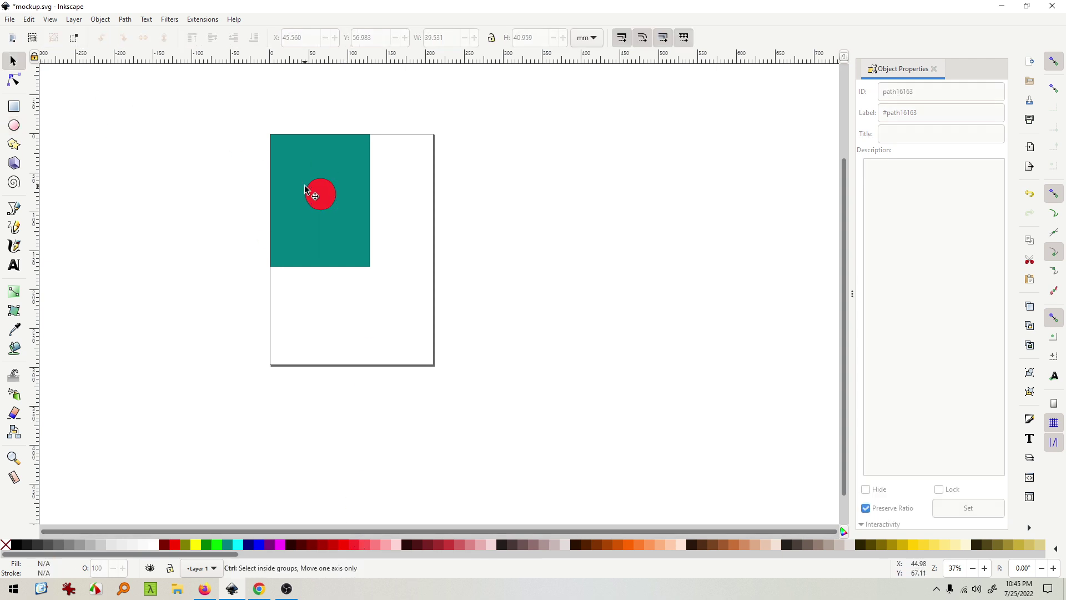
key(ctrl+s)
key(alt+Tab)
click(241, 79)
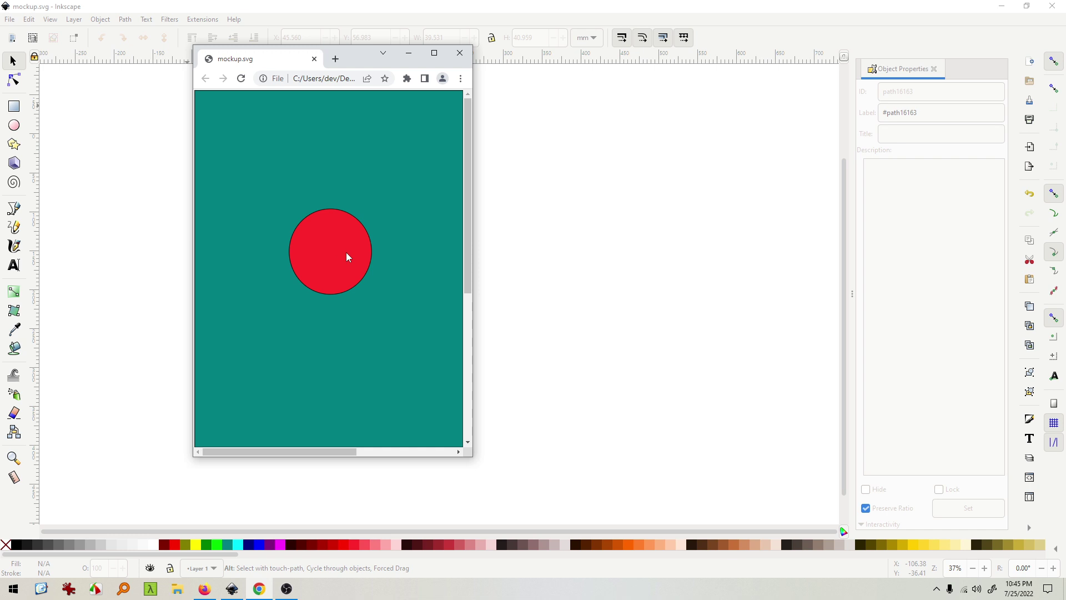
key(ctrl+shift+s)
click(683, 323)
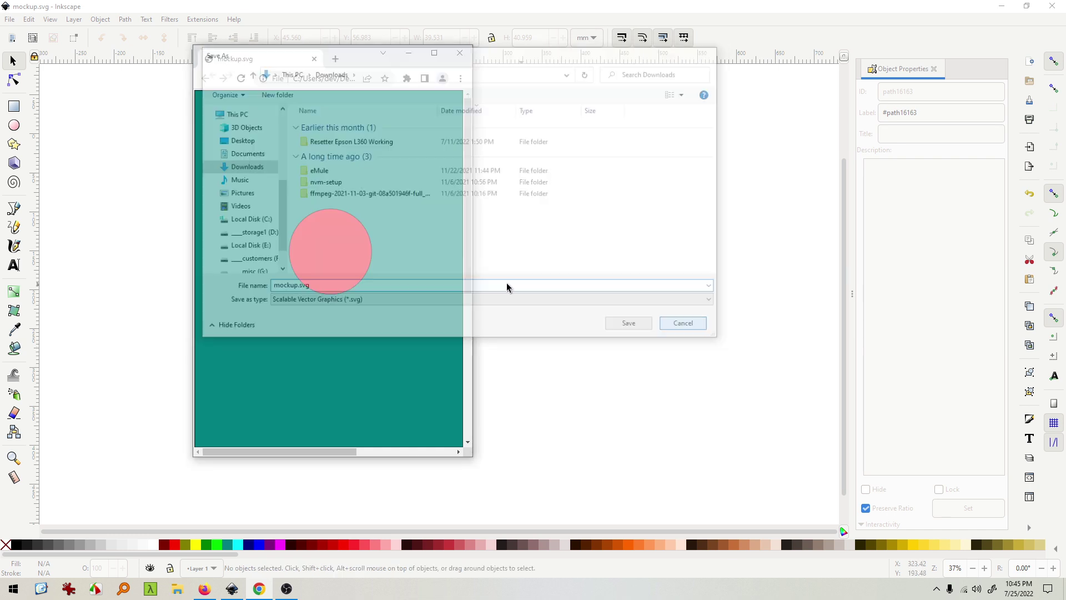
click(128, 186)
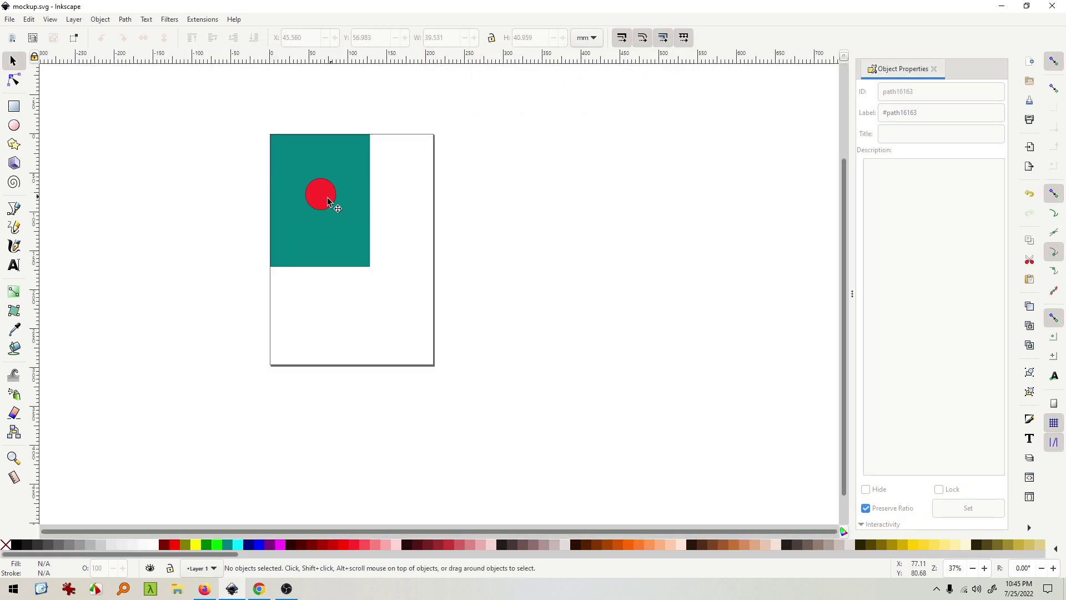
mouse_move(316, 206)
mouse_down()
mouse_move(292, 235)
mouse_move(319, 211)
mouse_move(309, 204)
mouse_up()
click(308, 205)
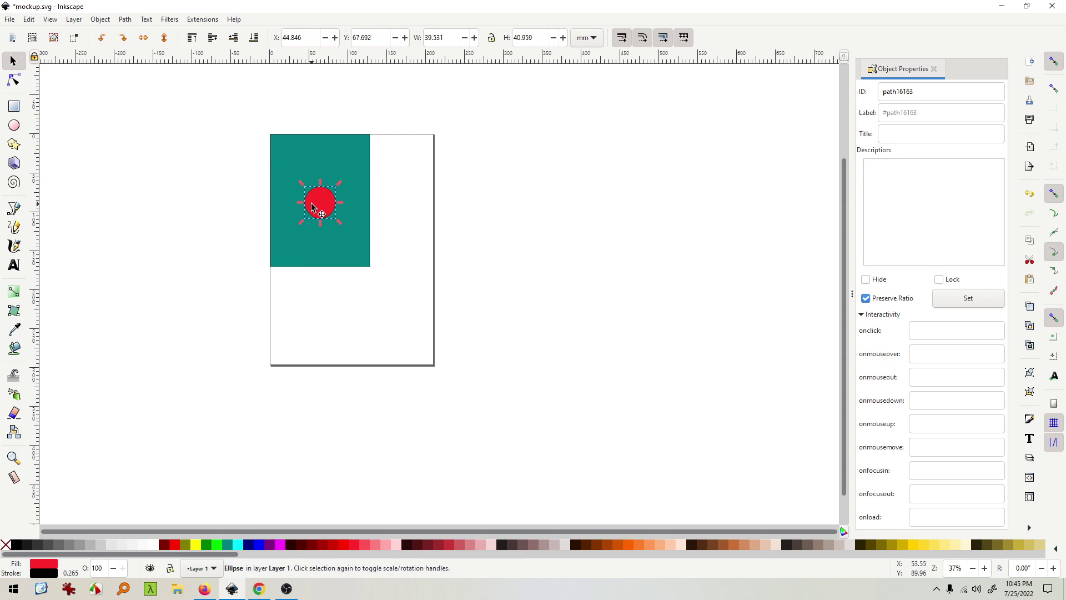
key(Delete)
Draw a bar near the top of the teal rectangle, duplicate it below, and fill both light grey
click(14, 107)
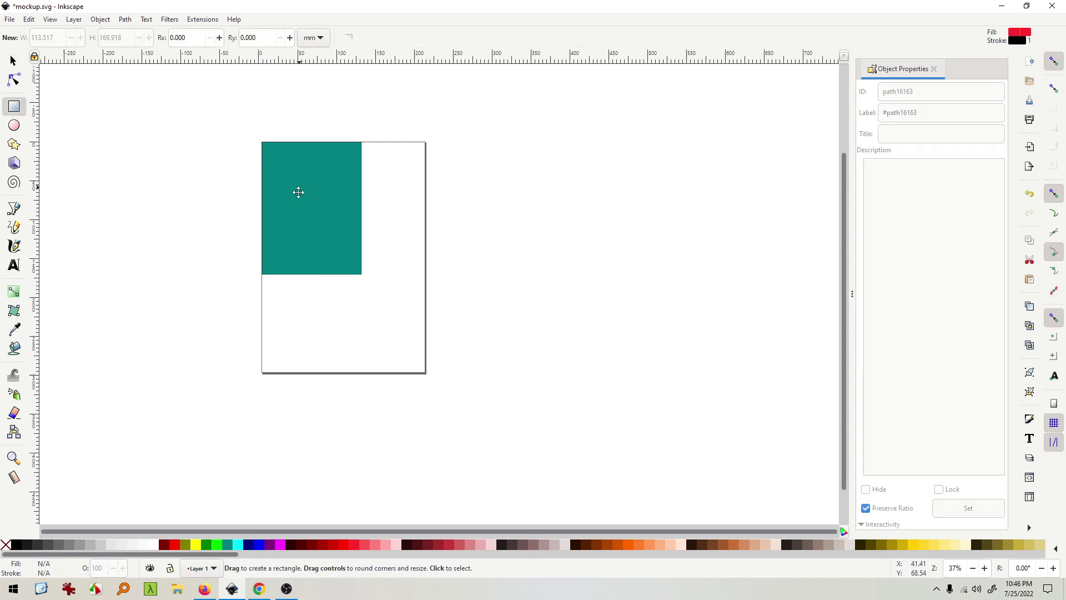
scroll(295, 186, up, 2)
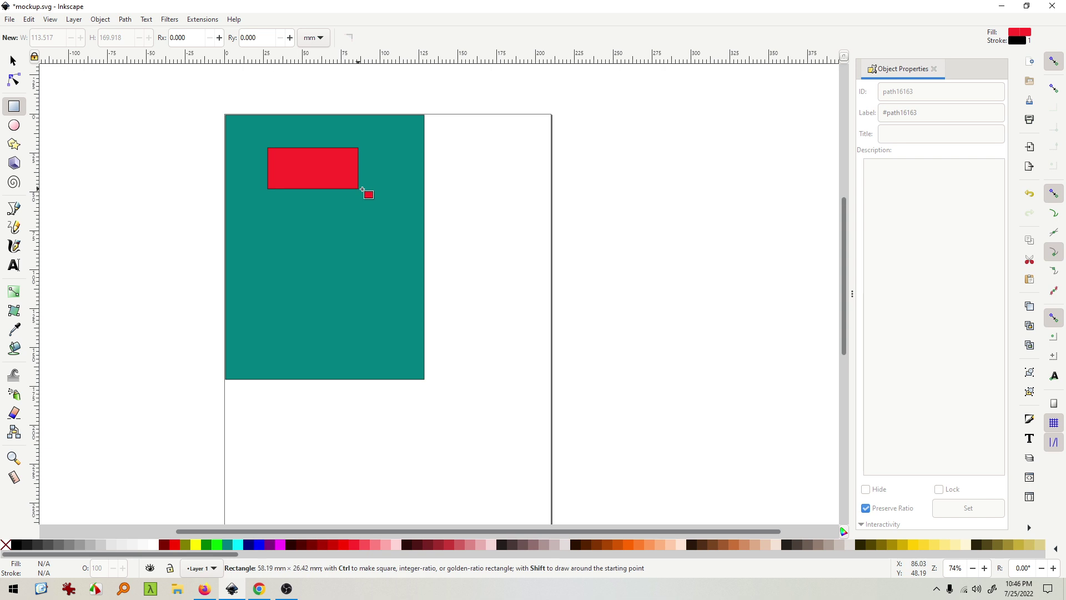
drag(267, 147, 383, 183)
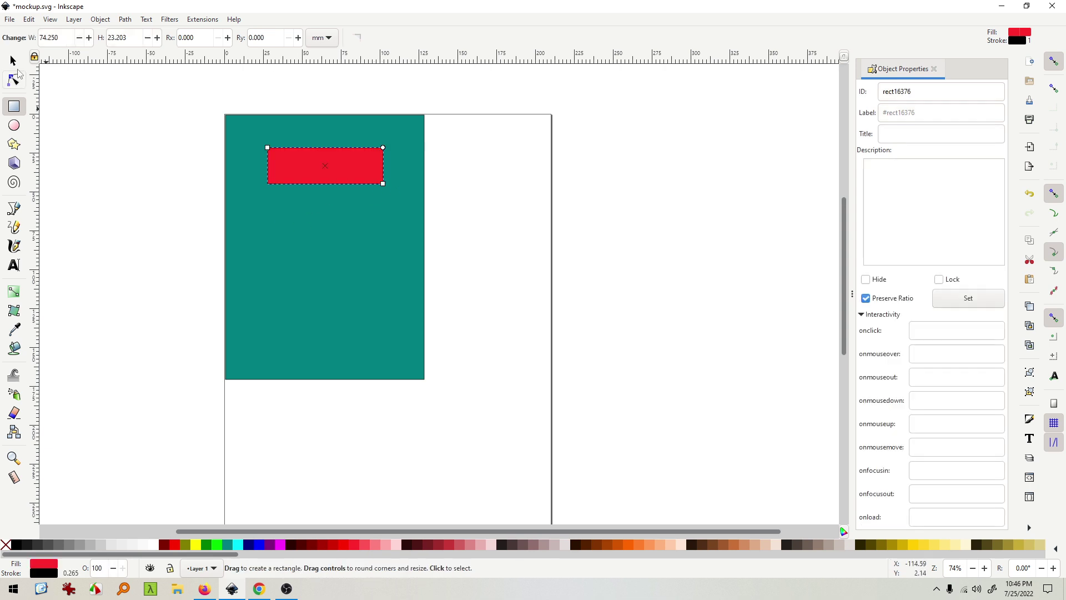
key(s)
key(ctrl+d)
drag(315, 170, 308, 234)
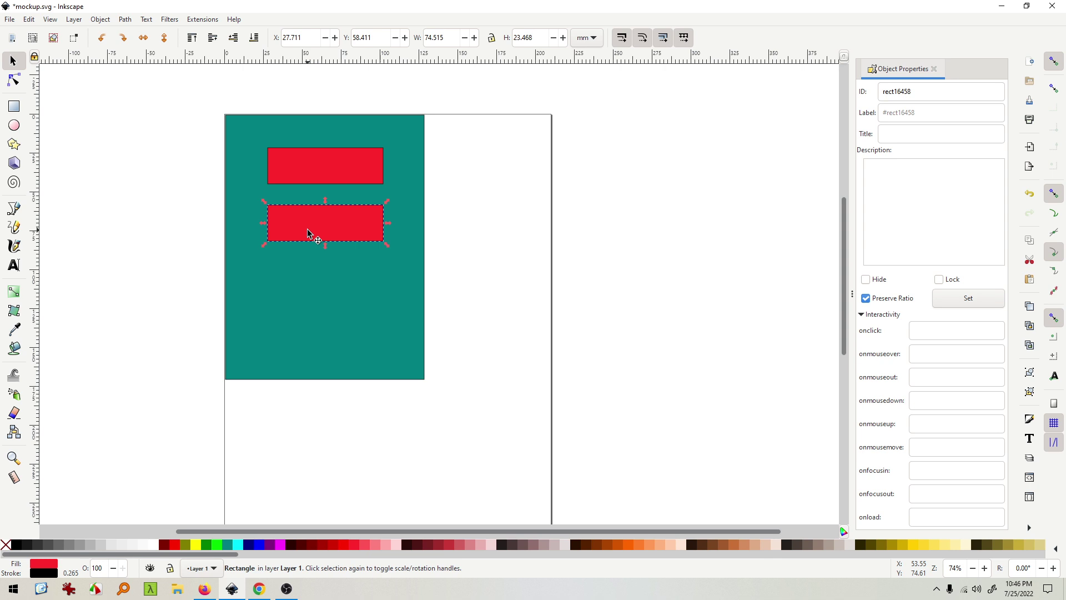
shift+click(303, 168)
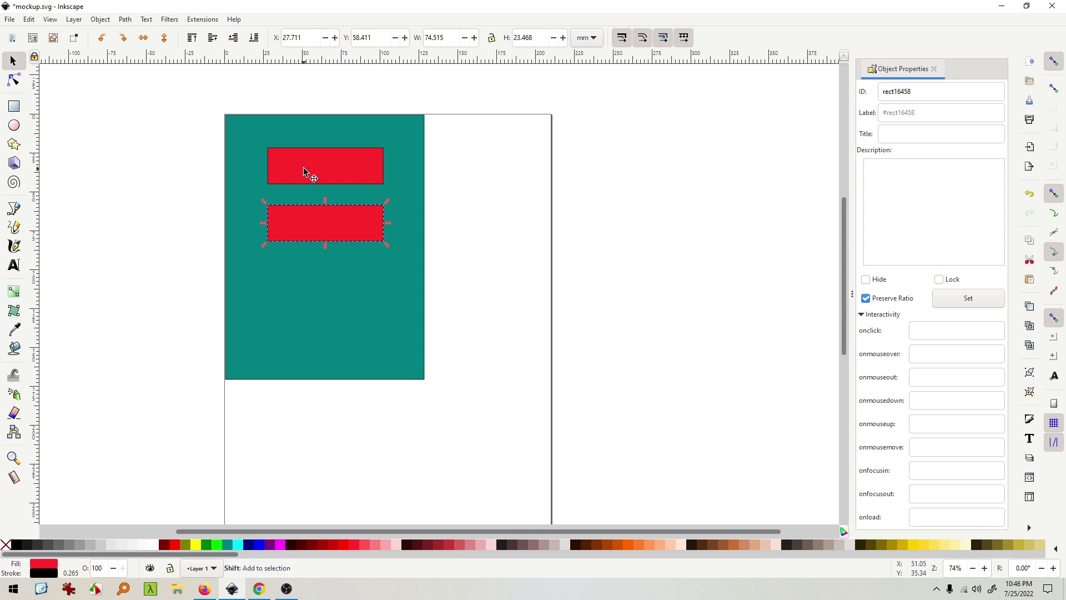
click(118, 544)
click(146, 349)
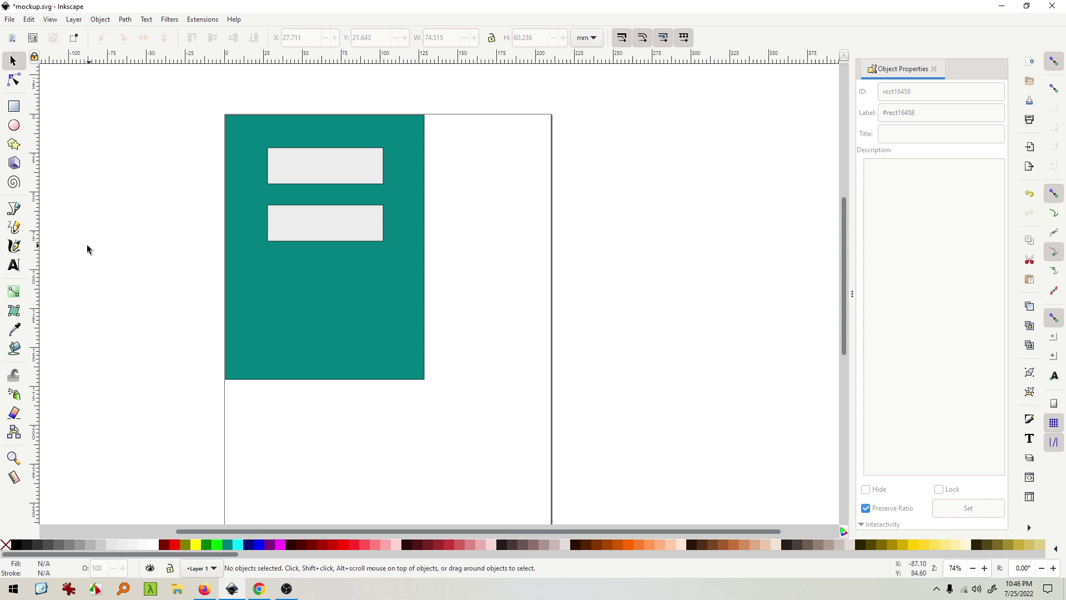
Start a text entry inside the teal rectangle, then cancel back to selecting
click(13, 266)
click(286, 273)
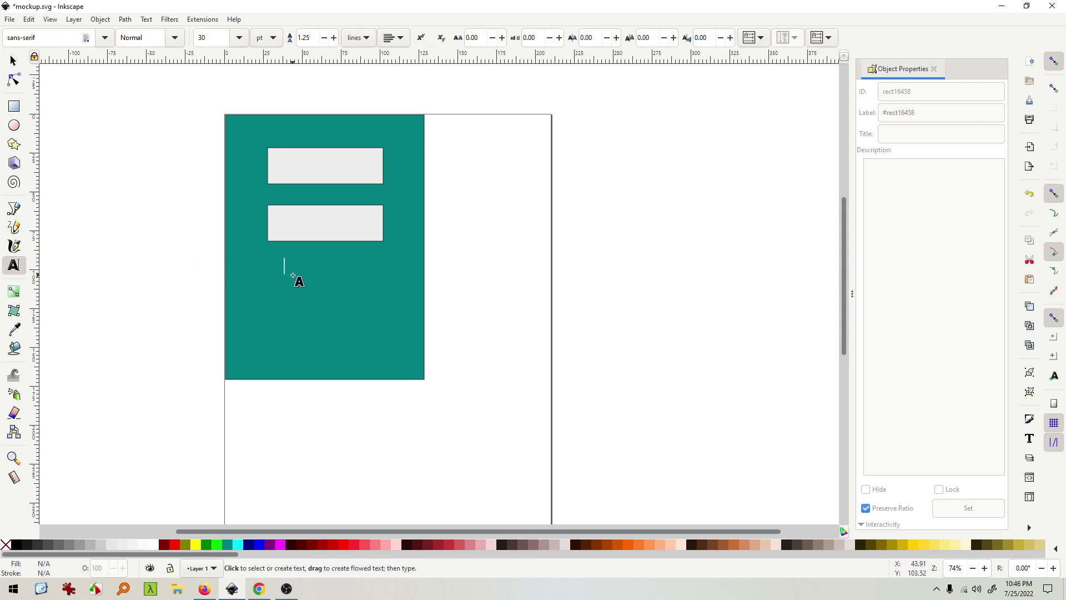
key(Escape)
key(s)
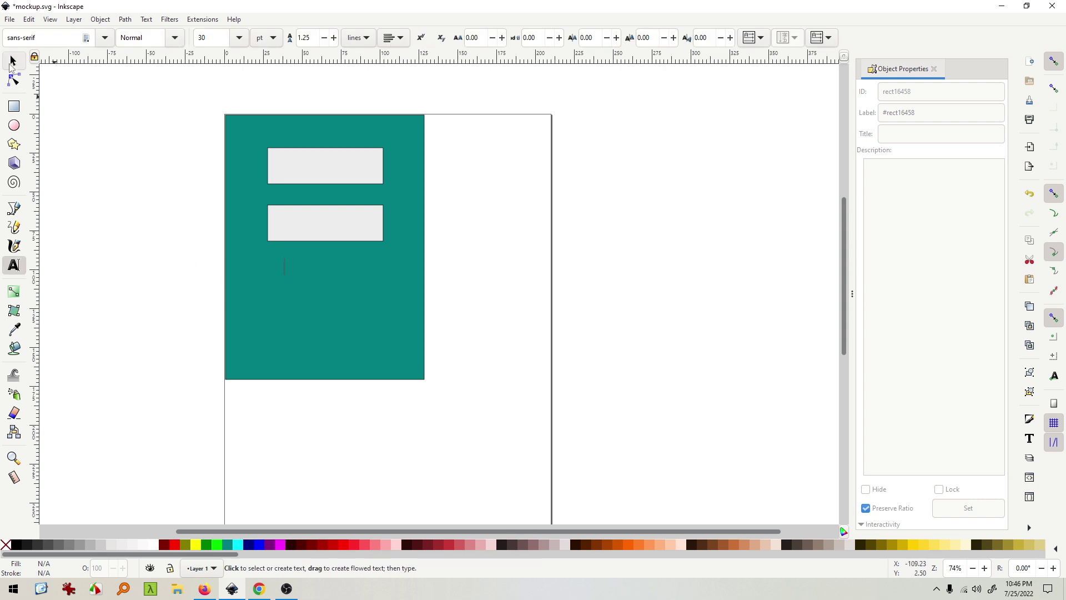
Fill the upper grey bar pink and the lower bar yellow, then reselect the upper bar
click(354, 173)
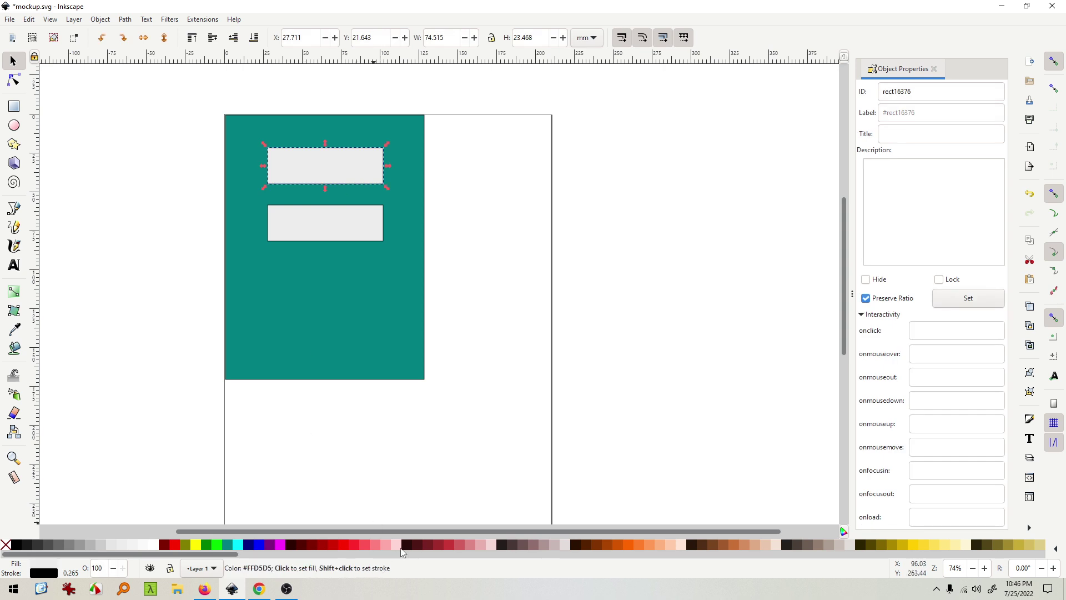
click(373, 545)
click(140, 294)
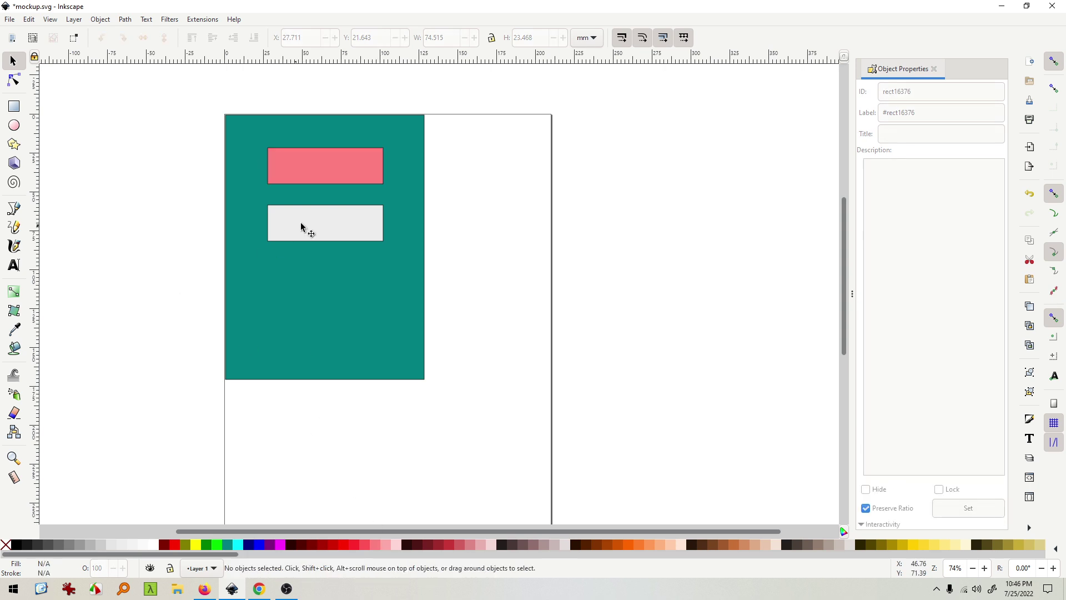
click(313, 223)
click(628, 544)
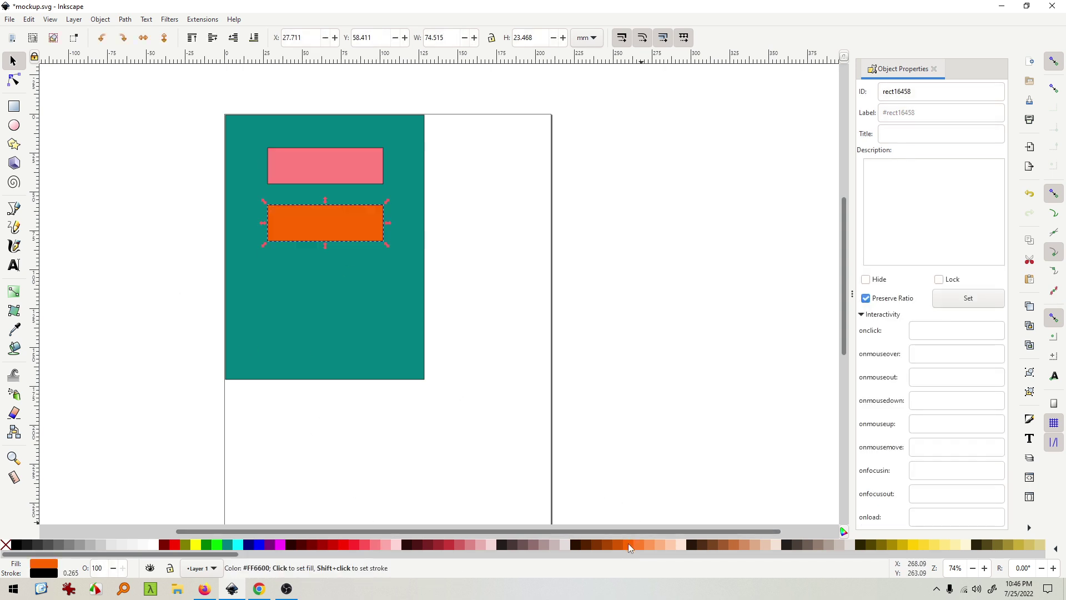
click(912, 545)
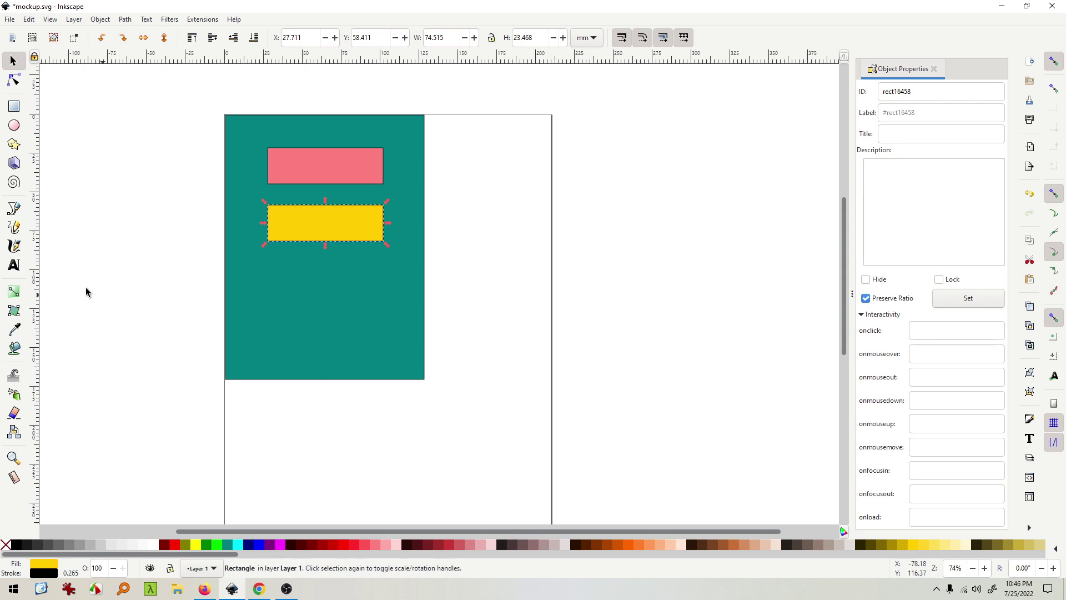
click(62, 268)
click(301, 170)
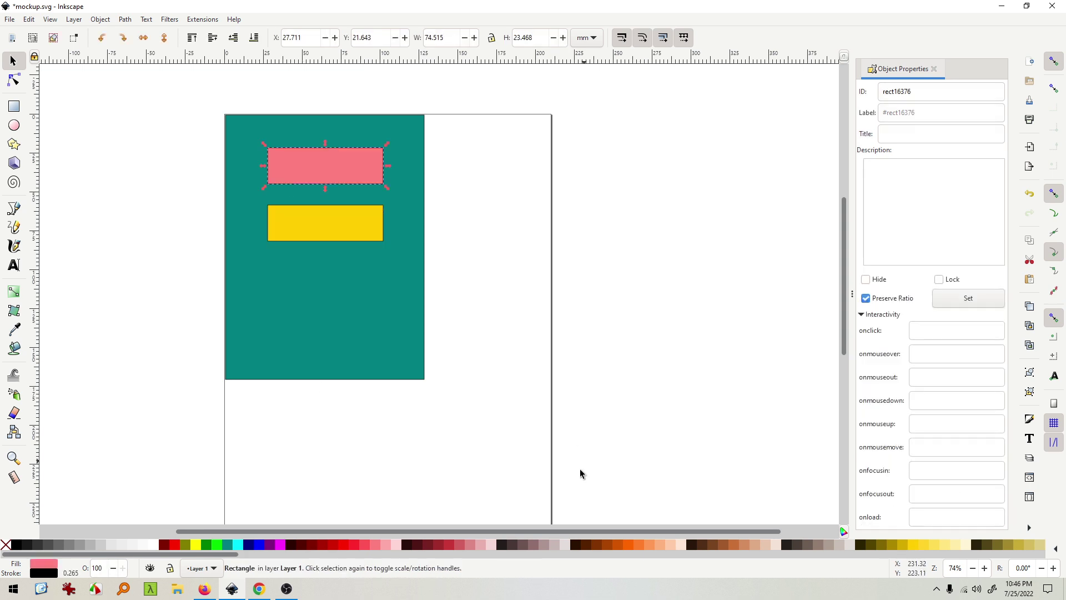
Change the upper bar to orange and select the teal screen with both bars
click(629, 544)
click(99, 224)
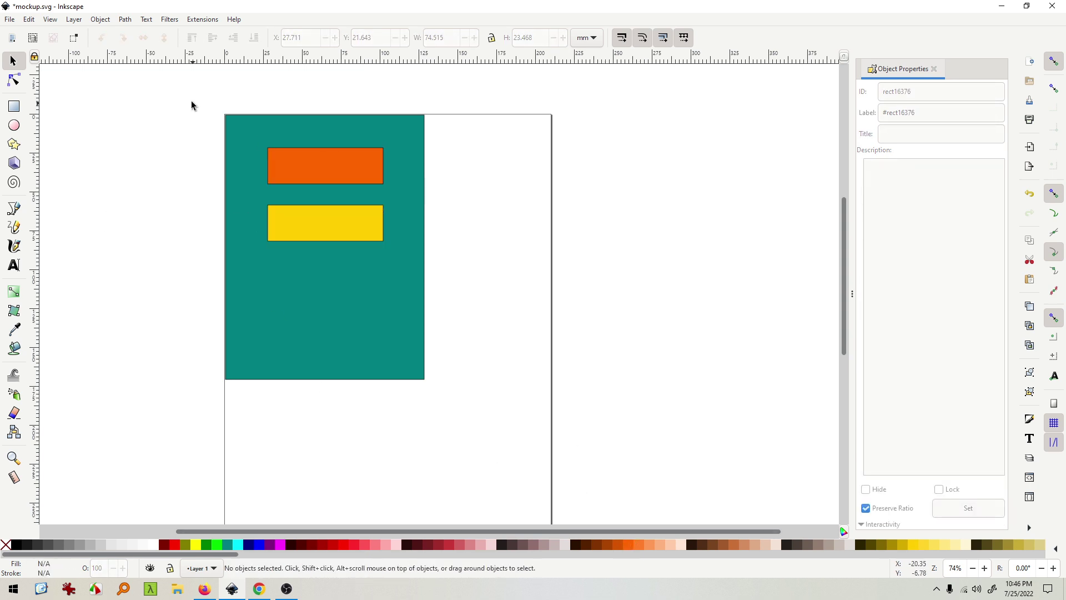
drag(192, 97, 450, 336)
drag(492, 443, 492, 442)
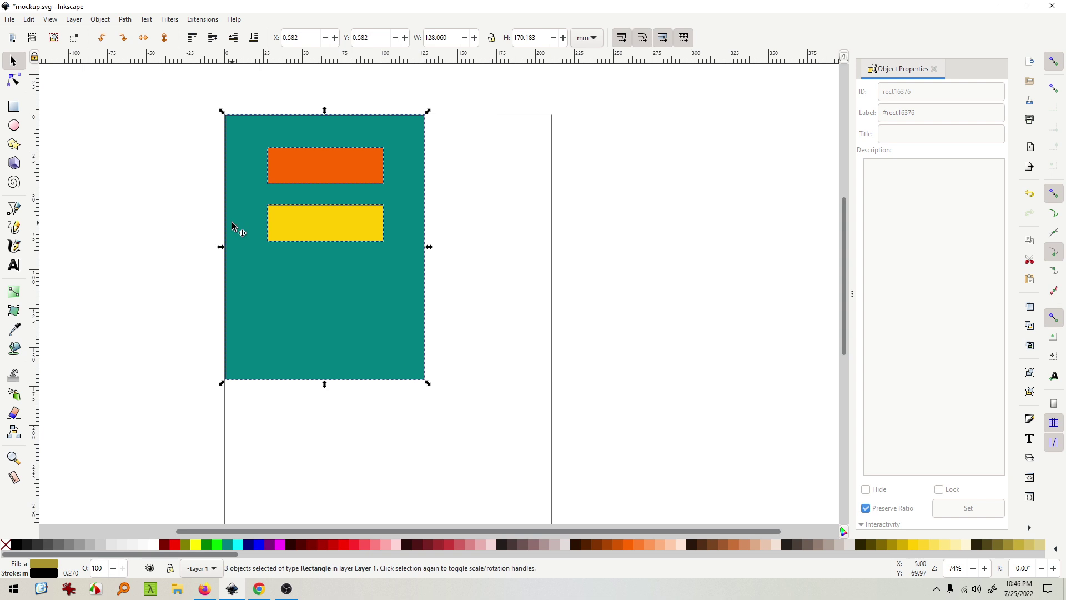
Duplicate the screen twice, placing each copy further to the right
key(ctrl+d)
mouse_move(264, 324)
mouse_down()
mouse_move(552, 325)
mouse_move(362, 322)
mouse_move(407, 369)
mouse_move(369, 389)
mouse_move(286, 386)
mouse_move(367, 324)
mouse_move(352, 328)
mouse_move(650, 334)
mouse_move(614, 329)
mouse_up()
key(ctrl+Right)
key(ctrl+Right)
key(ctrl+Right)
key(ctrl+Right)
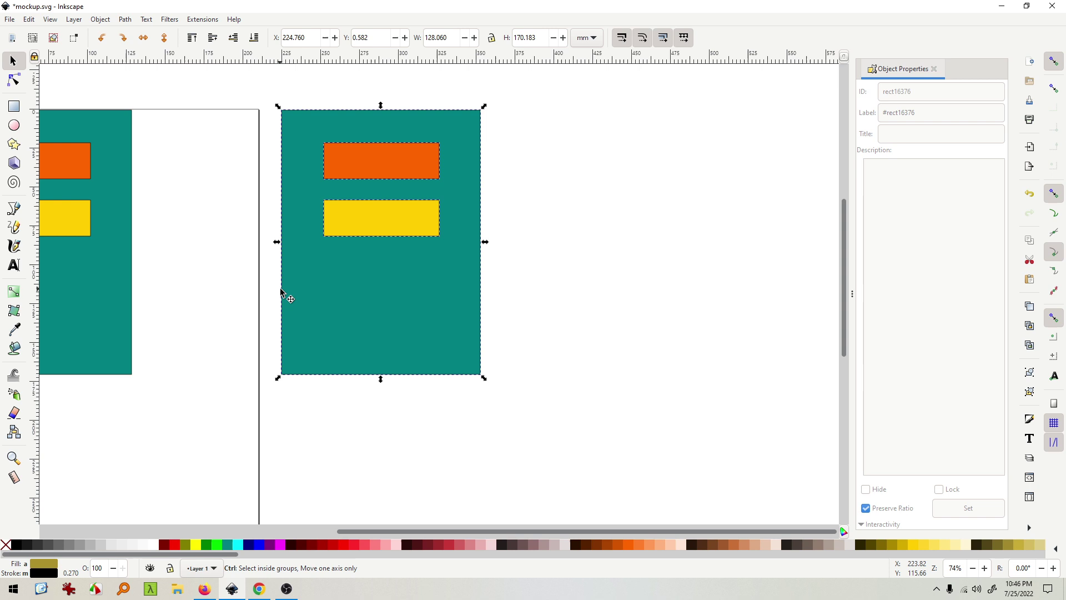
key(ctrl+d)
drag(319, 316, 610, 325)
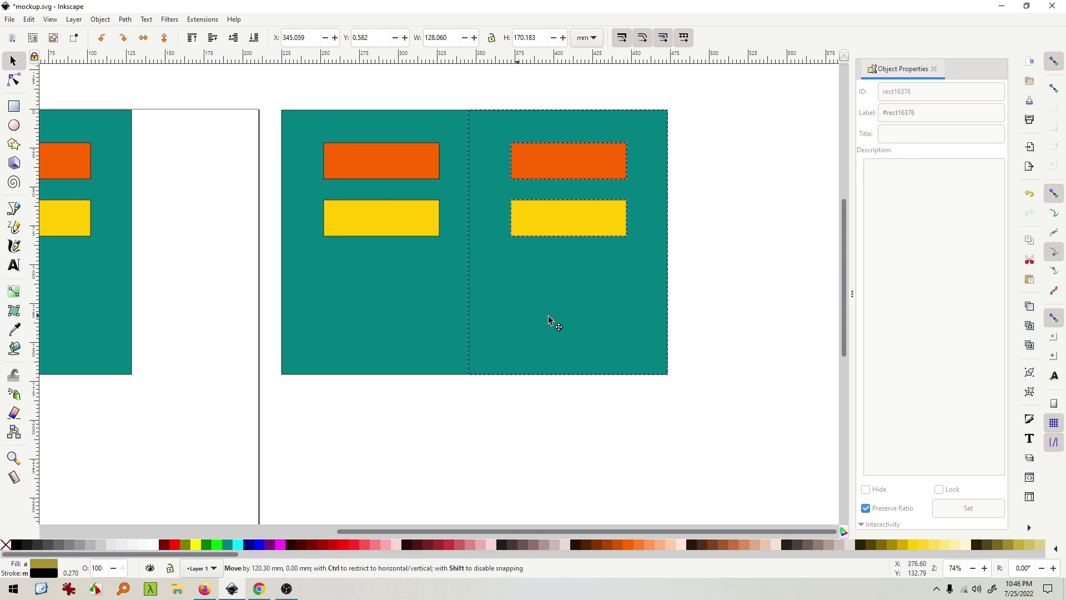
Use the Dropper to recolour the middle screen orange and the right screen yellow
click(437, 323)
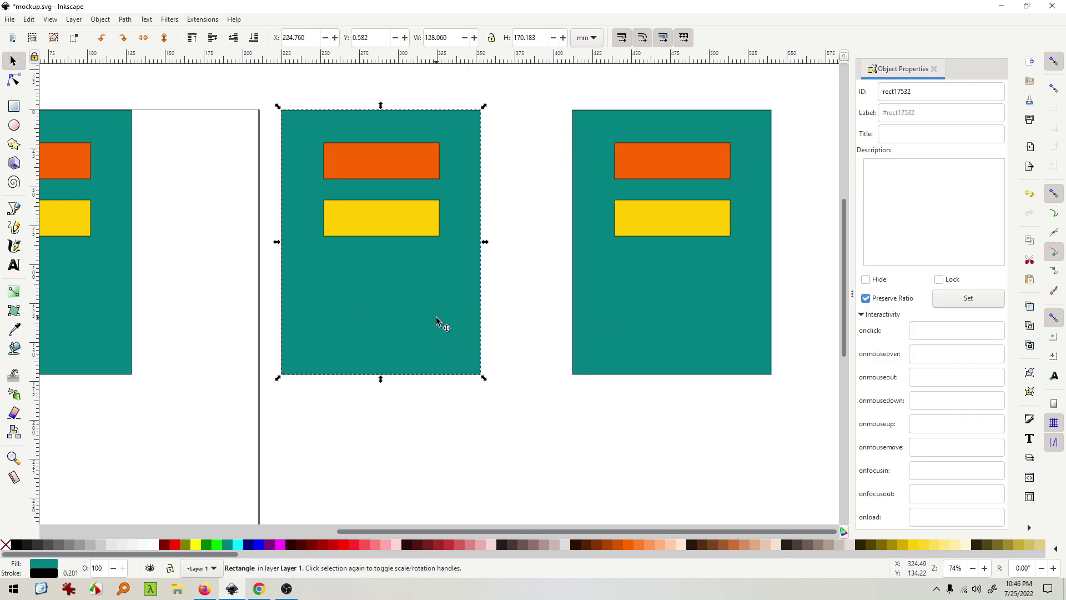
click(14, 329)
click(403, 163)
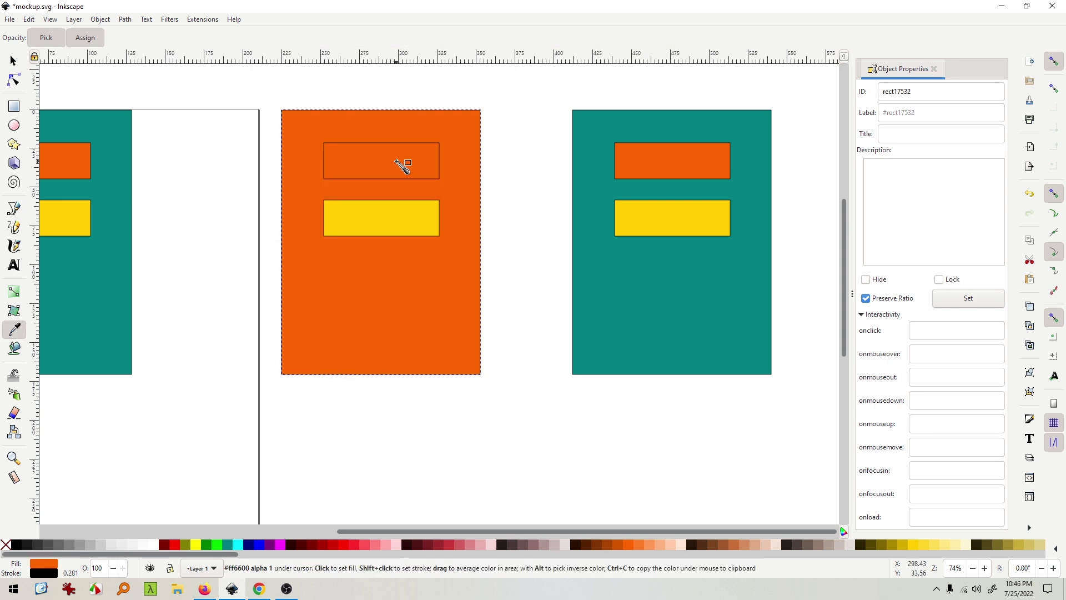
click(13, 61)
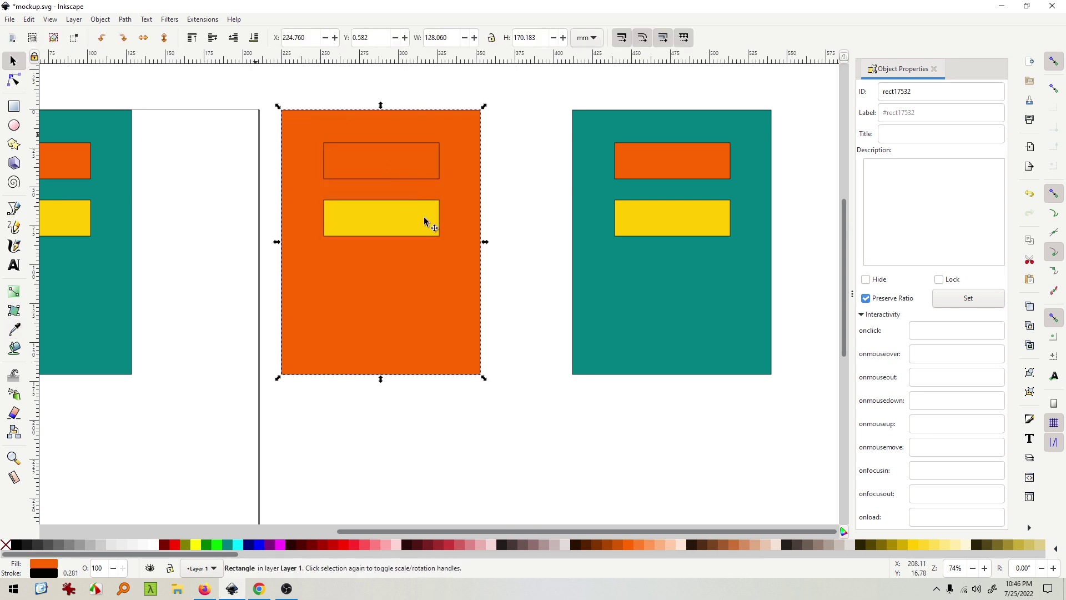
click(667, 324)
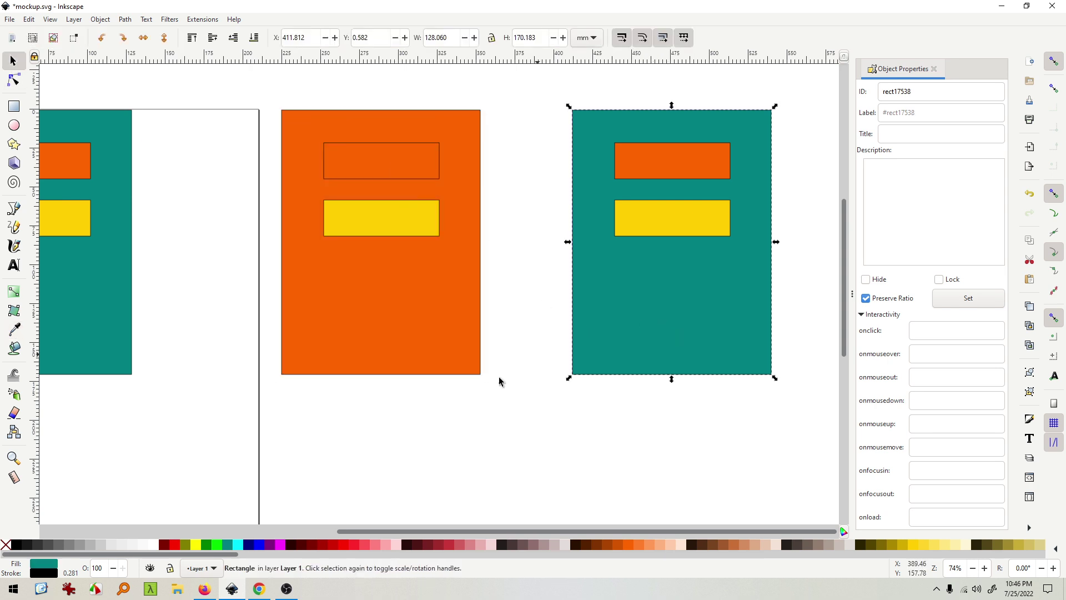
click(15, 332)
click(673, 227)
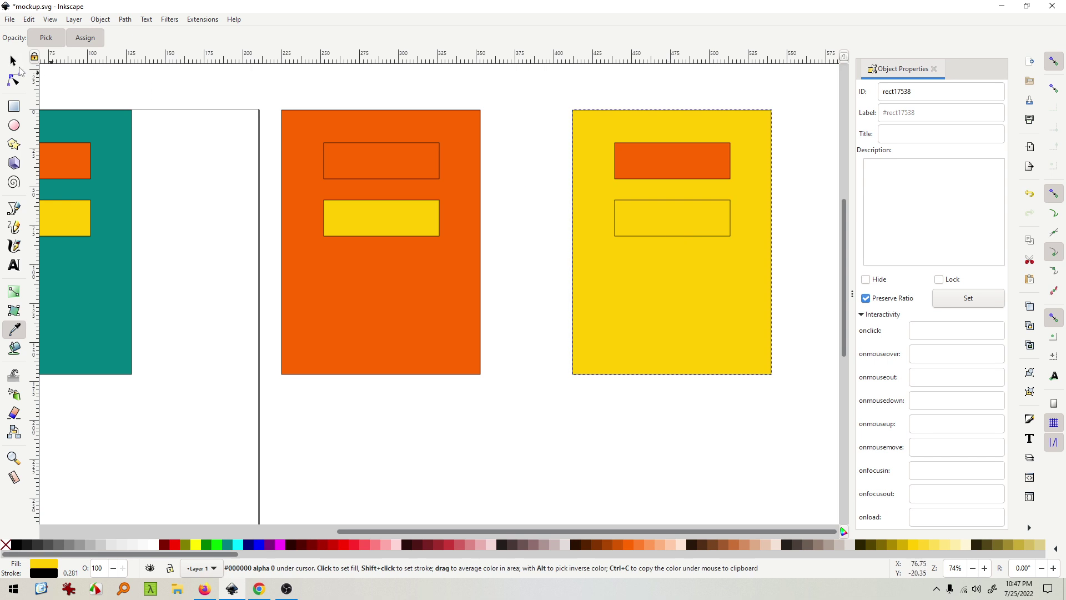
click(14, 64)
Delete the same-coloured bars and move the yellow screen's orange bar down
click(407, 166)
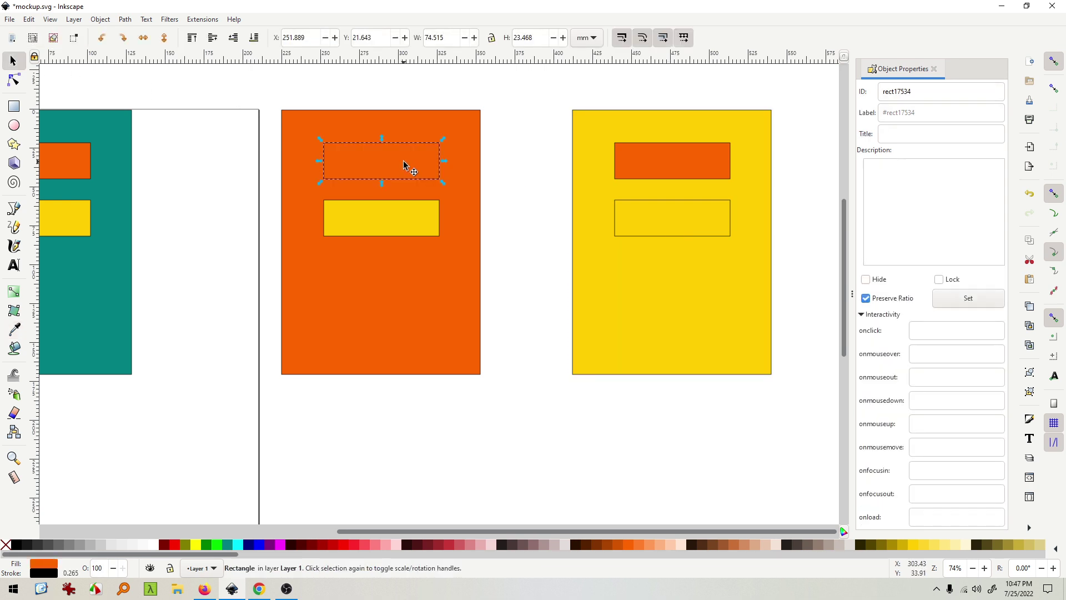
key(Delete)
click(676, 164)
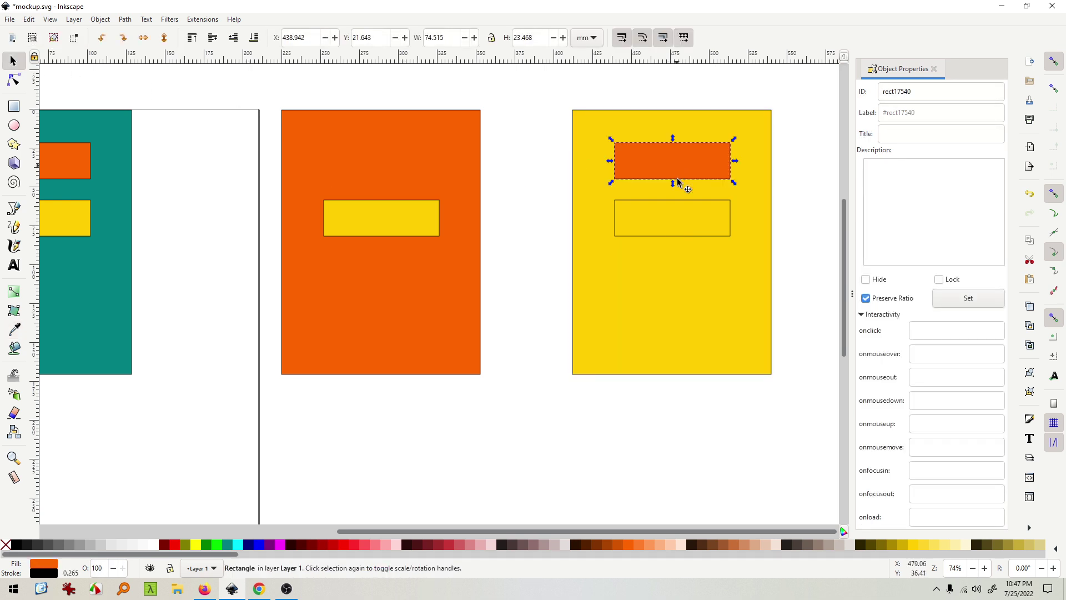
click(684, 231)
key(Delete)
drag(665, 166, 669, 220)
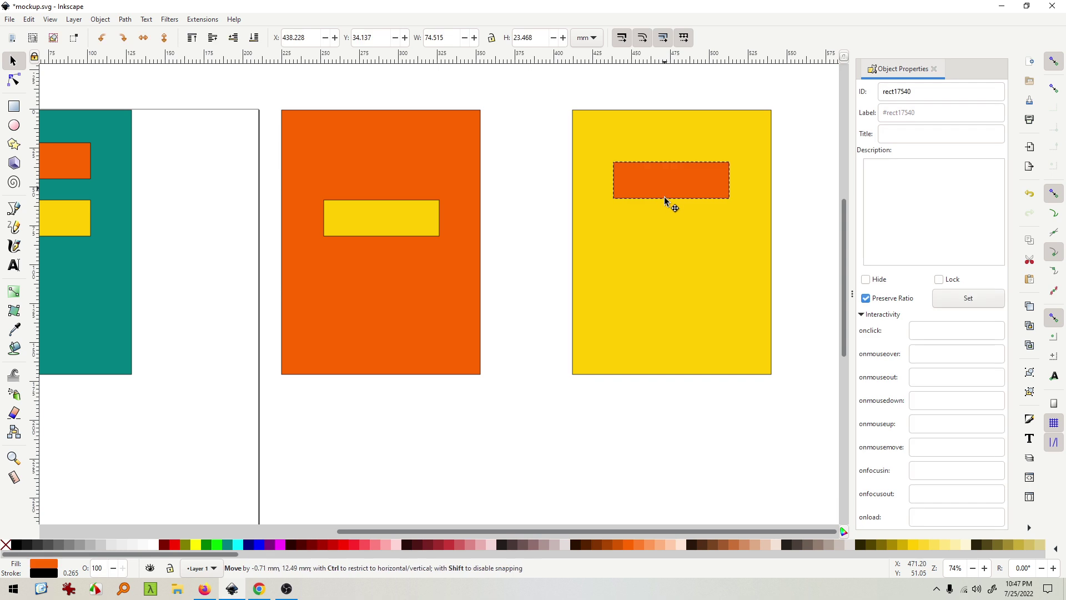
Duplicate both remaining bars lower and colour the copies teal
shift+click(409, 231)
key(ctrl+d)
drag(643, 224, 645, 332)
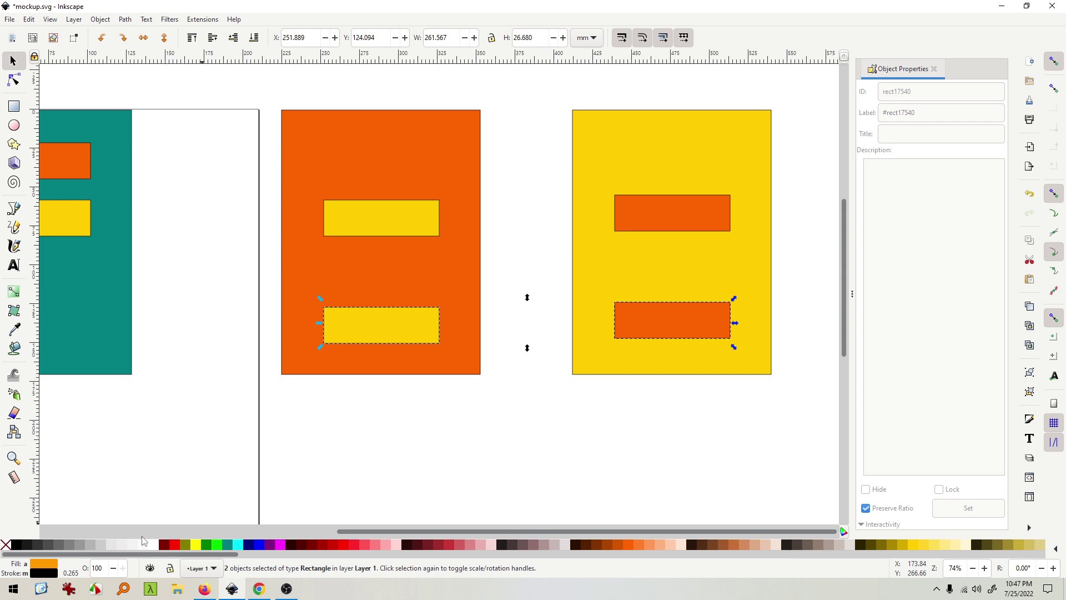
click(14, 329)
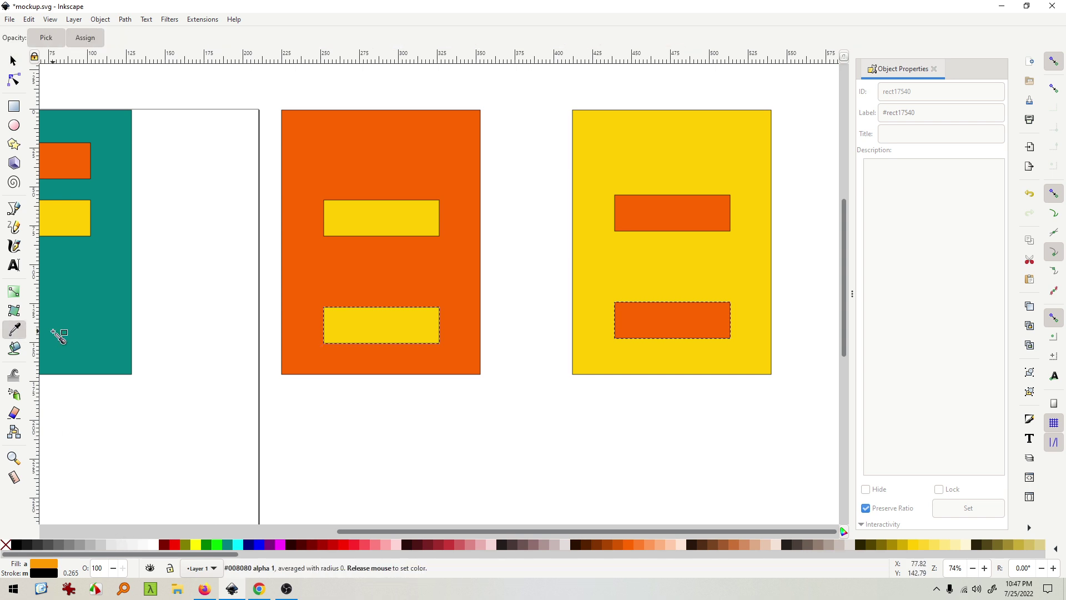
click(67, 340)
click(14, 62)
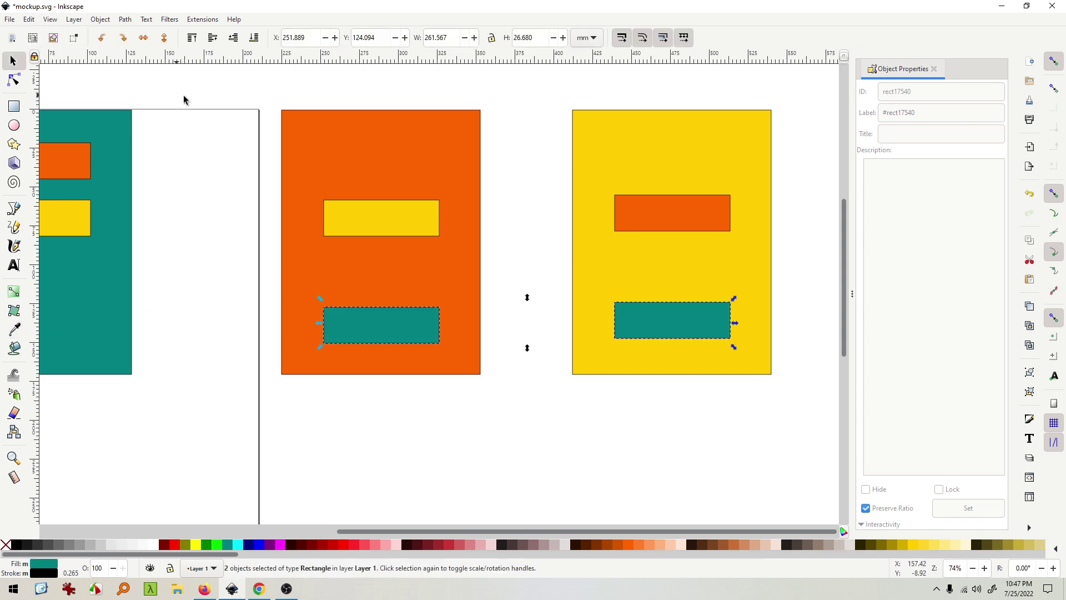
click(184, 98)
ctrl+scroll(276, 173, down, 2)
scroll(345, 183, left, 2)
scroll(240, 215, up, 2)
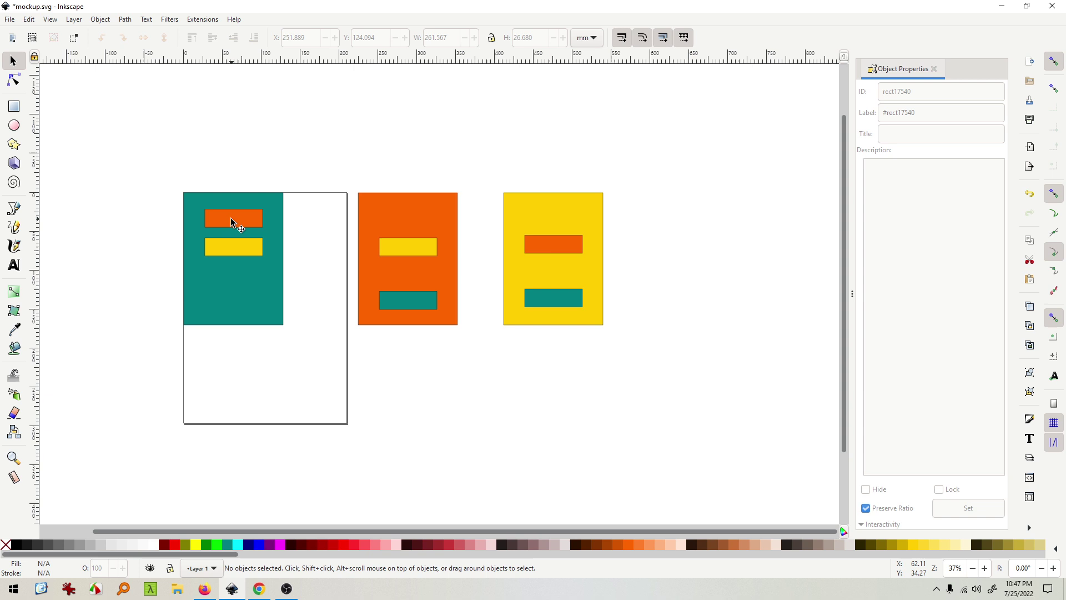
Click through each screen and its bars to check the objects
click(231, 217)
click(396, 208)
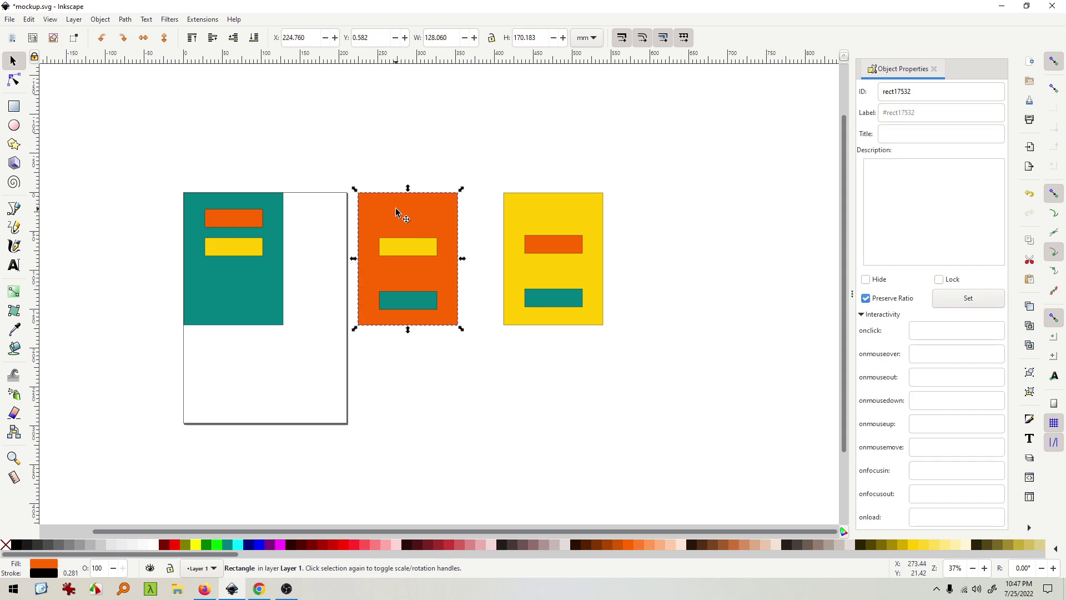
click(234, 252)
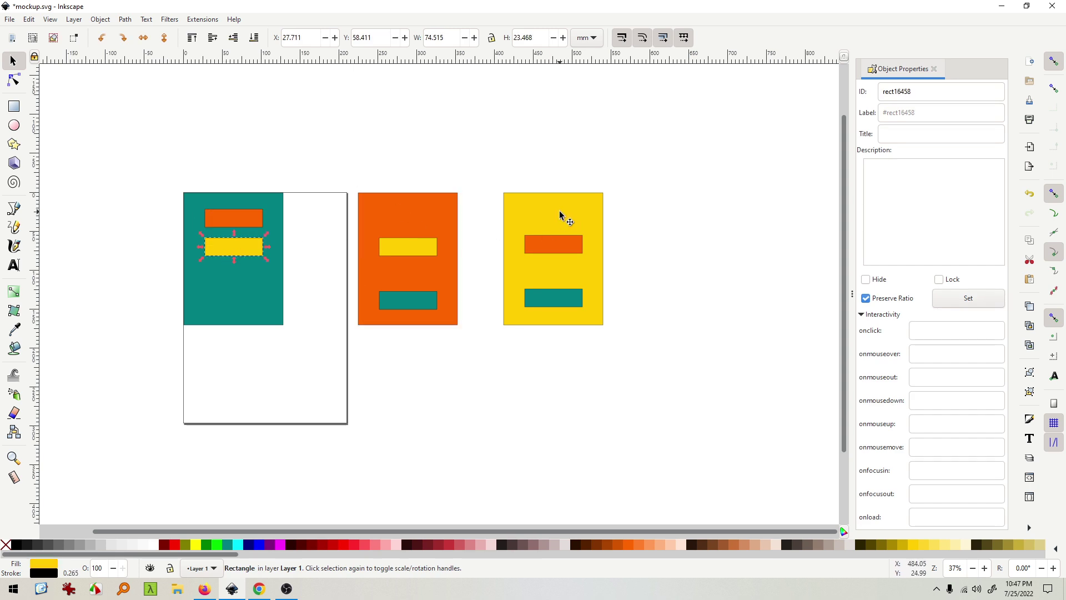
click(559, 211)
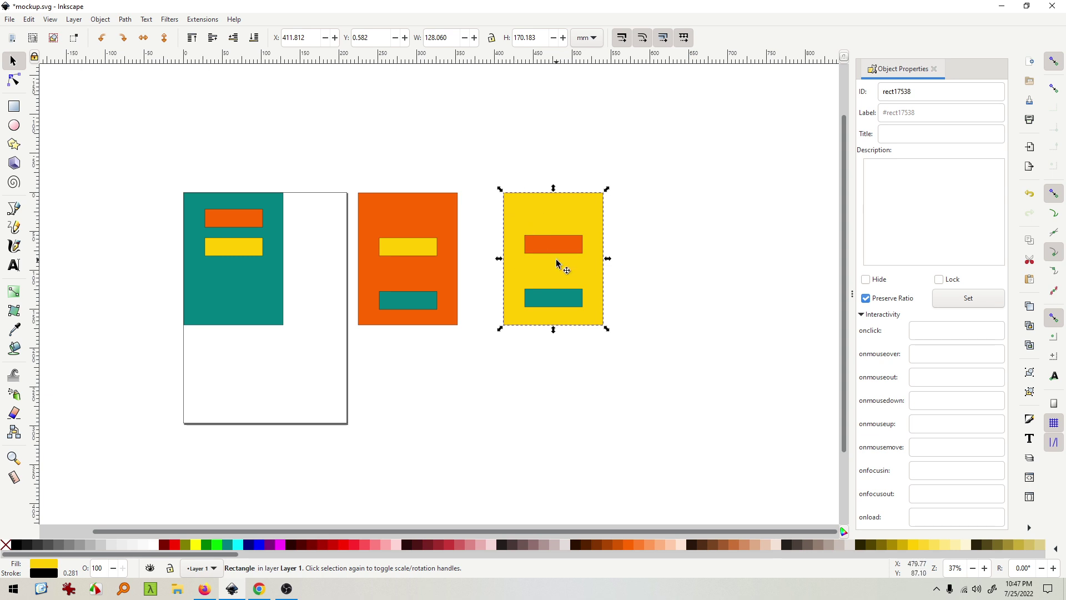
click(408, 249)
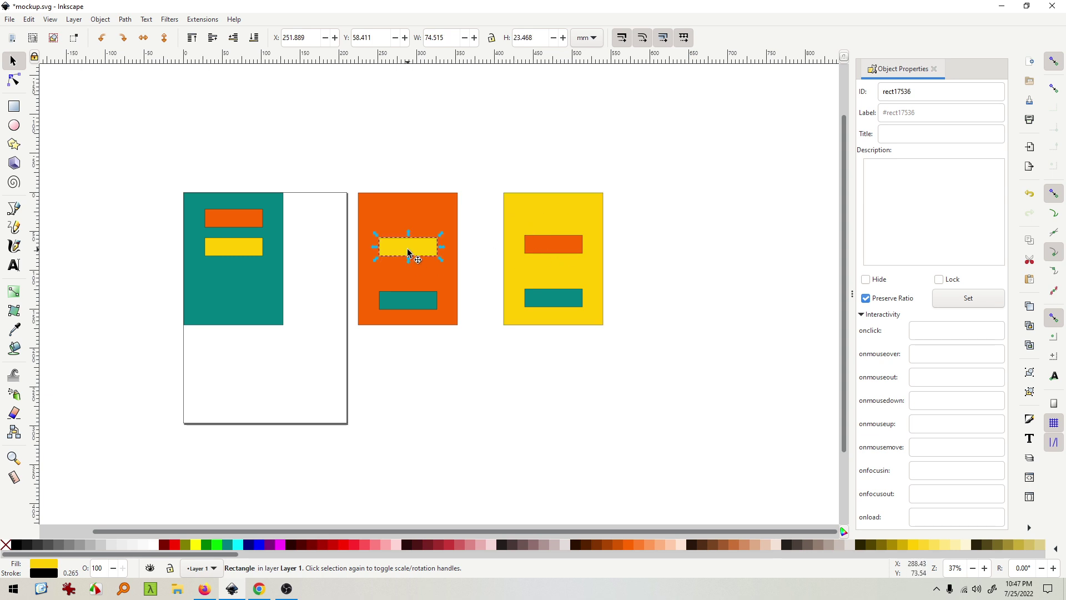
click(554, 215)
click(551, 243)
click(429, 226)
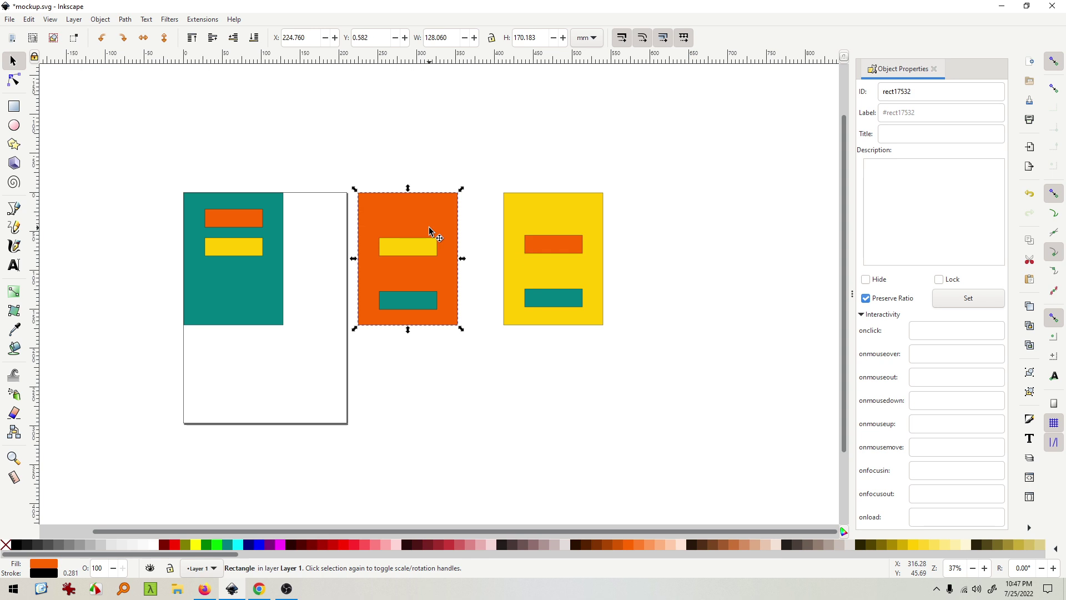
click(388, 298)
click(268, 287)
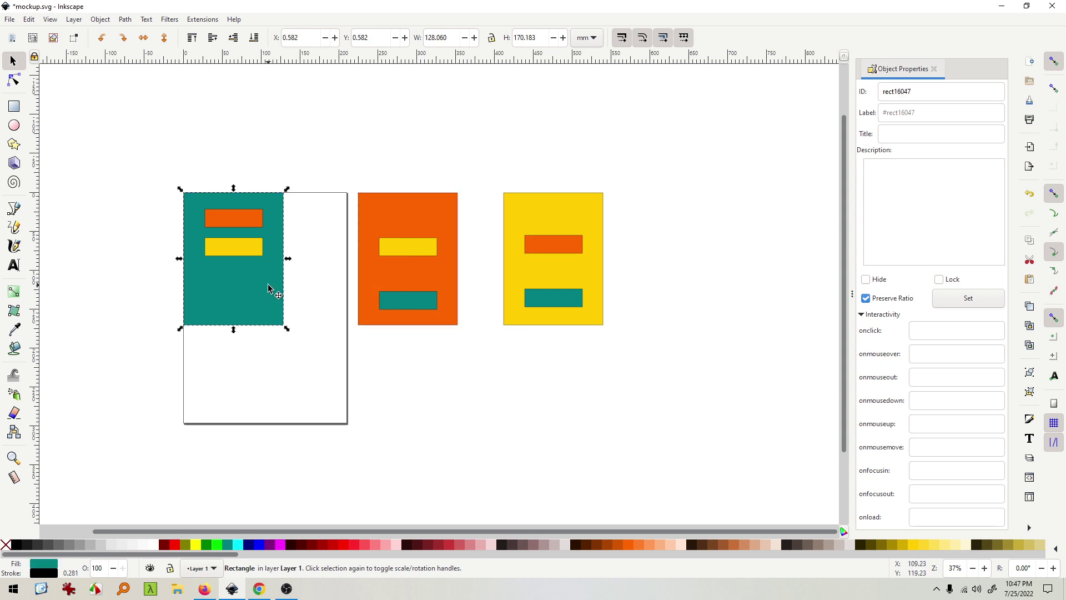
Deselect, save the mockup, and switch to the Chrome preview
click(257, 181)
scroll(239, 182, left, 2)
scroll(306, 166, down, 1)
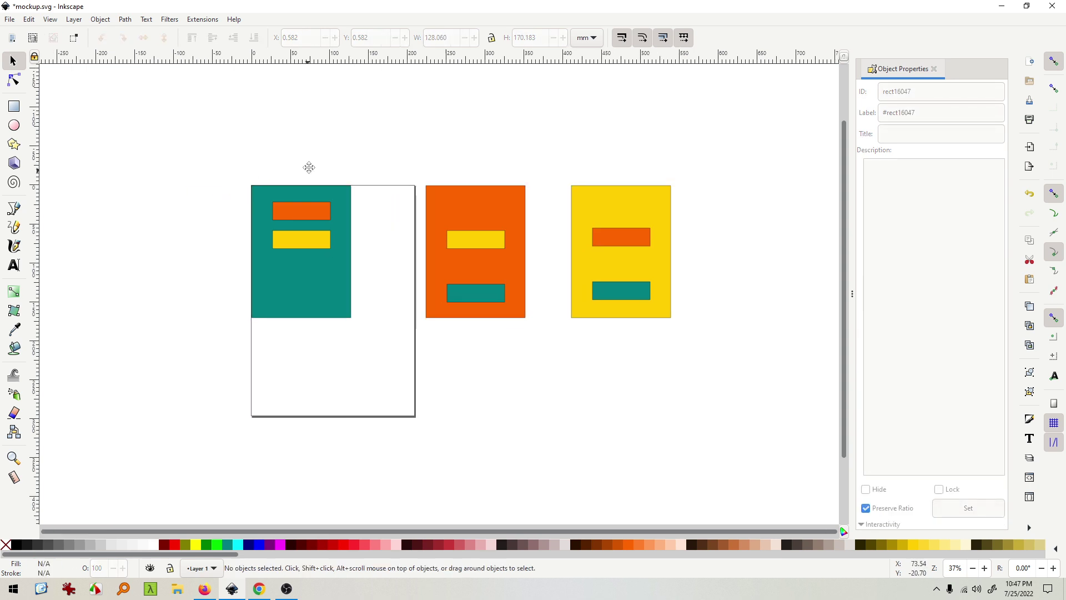
key(ctrl+s)
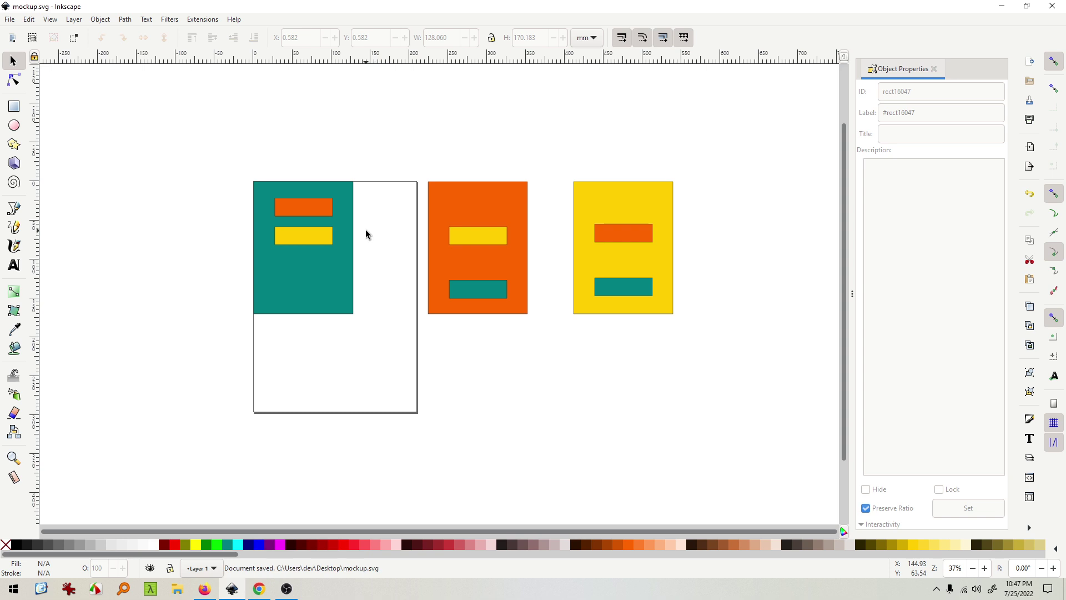
key(alt+Tab)
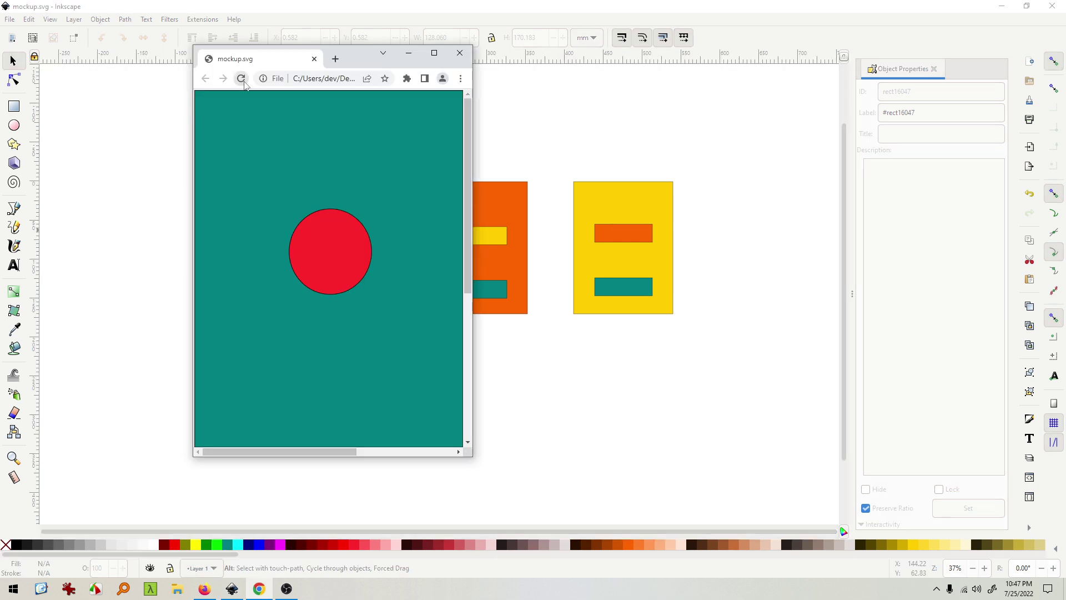
Reload mockup.svg in Chrome to show the teal screen's orange and yellow bars, then return to Inkscape
click(242, 80)
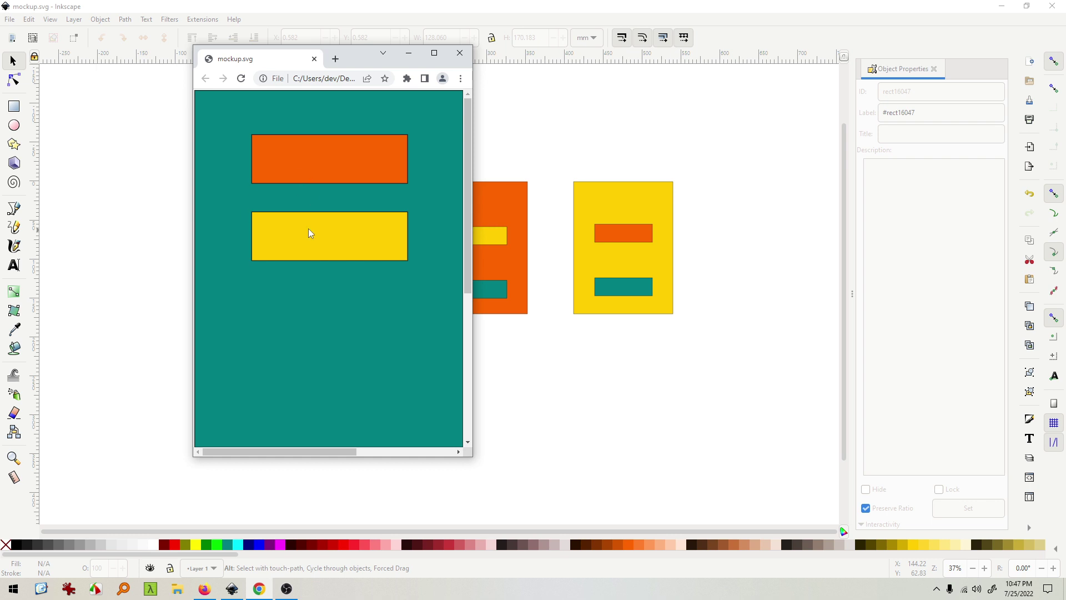
click(481, 177)
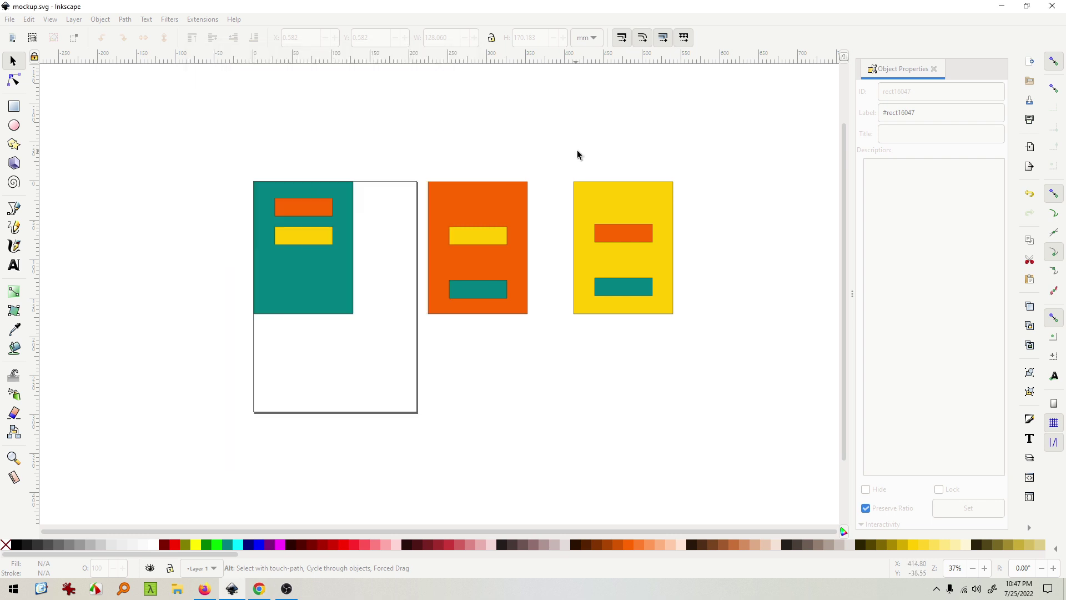
Collapse the interactivity settings and close the Object Properties panel
click(308, 209)
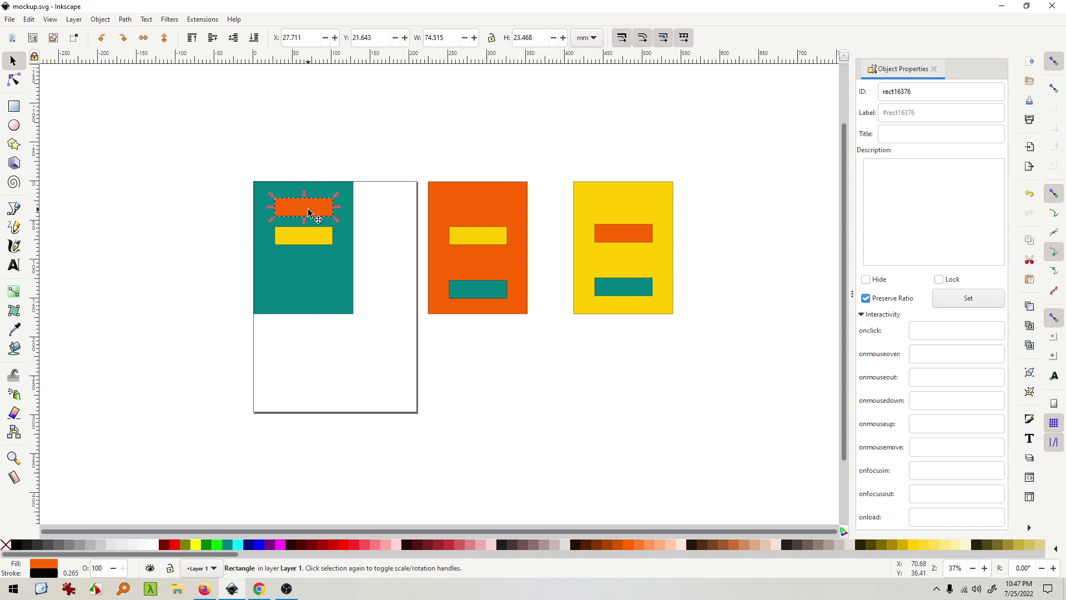
click(863, 315)
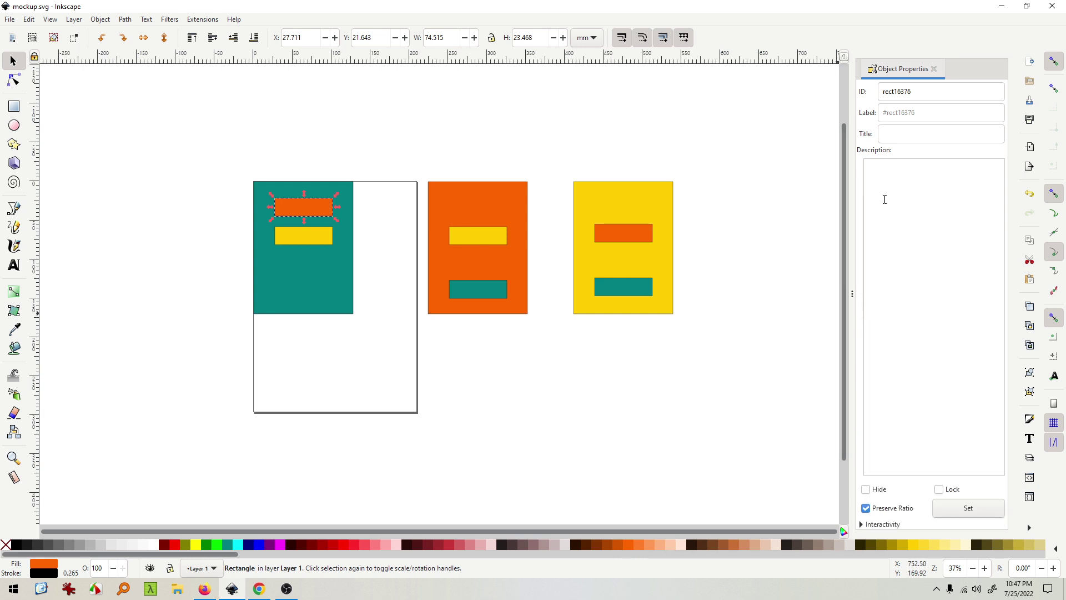
click(934, 69)
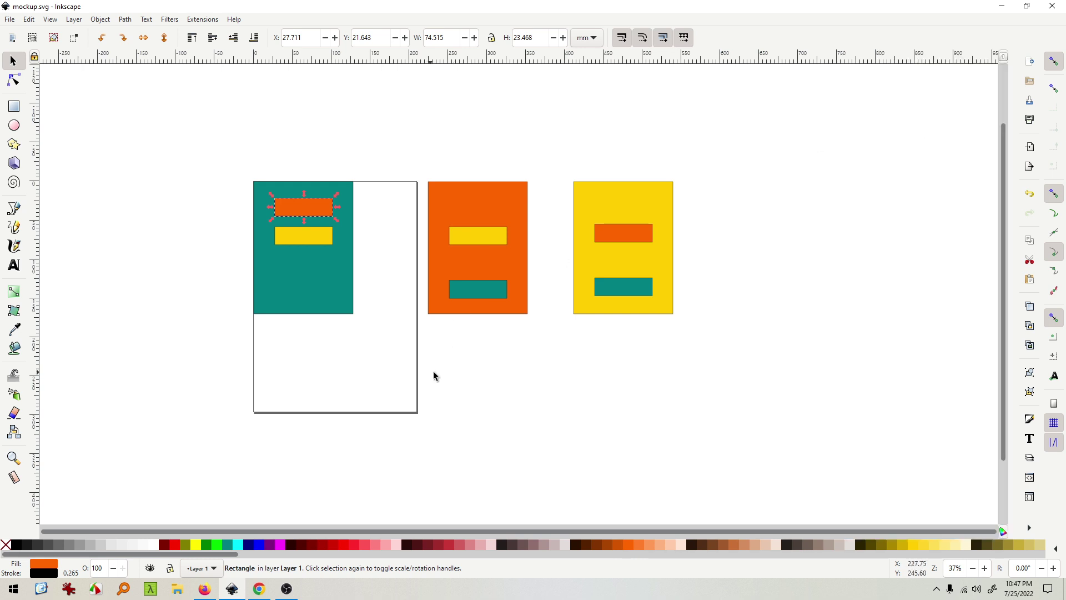
click(463, 381)
Select the teal screen's orange bar together with the orange screen, and open Extensions
click(315, 213)
shift+click(470, 201)
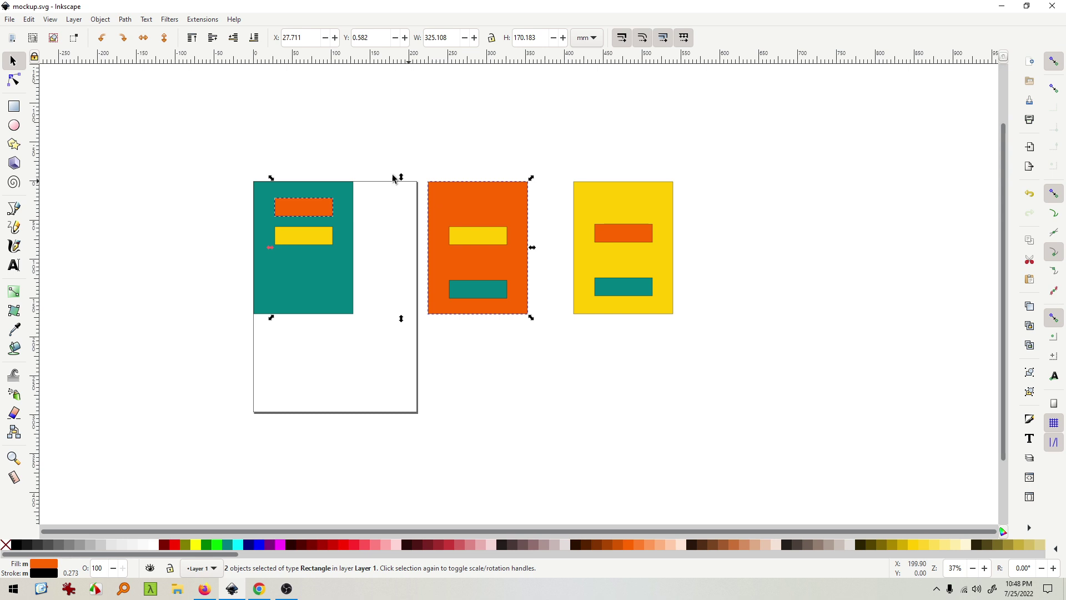
click(204, 19)
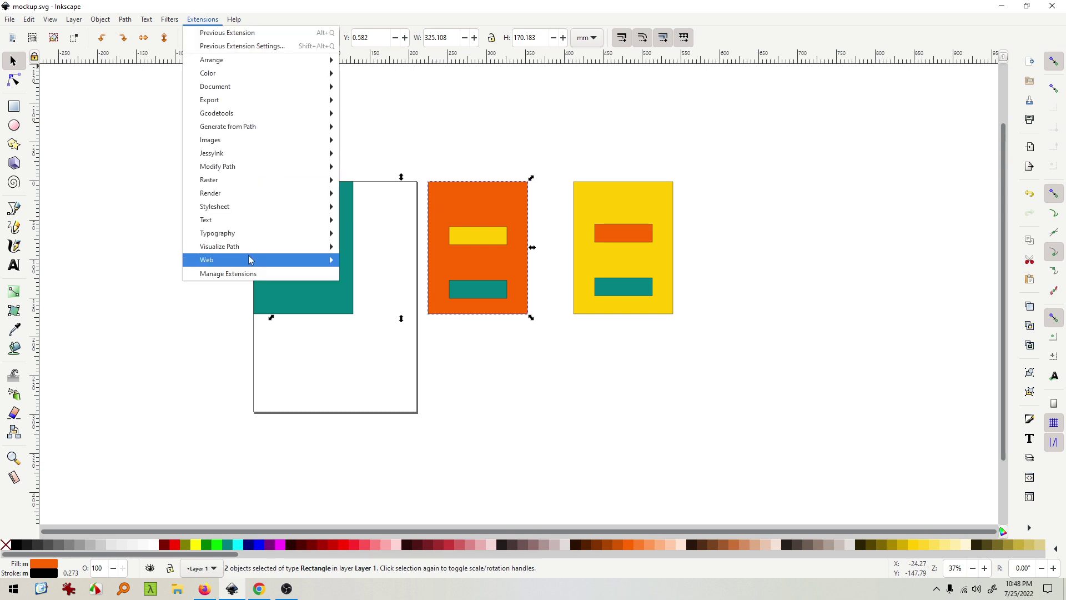
Apply Interactive Mockup with a 'click' action, close the dialog, and recheck the orange bar
mouse_move(250, 260)
click(366, 265)
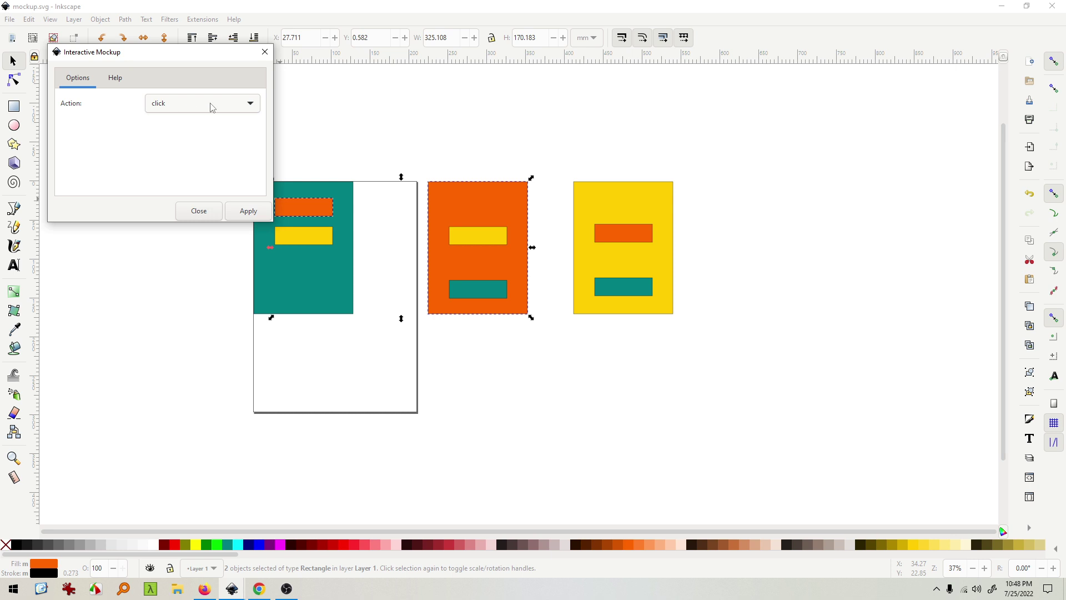
click(251, 211)
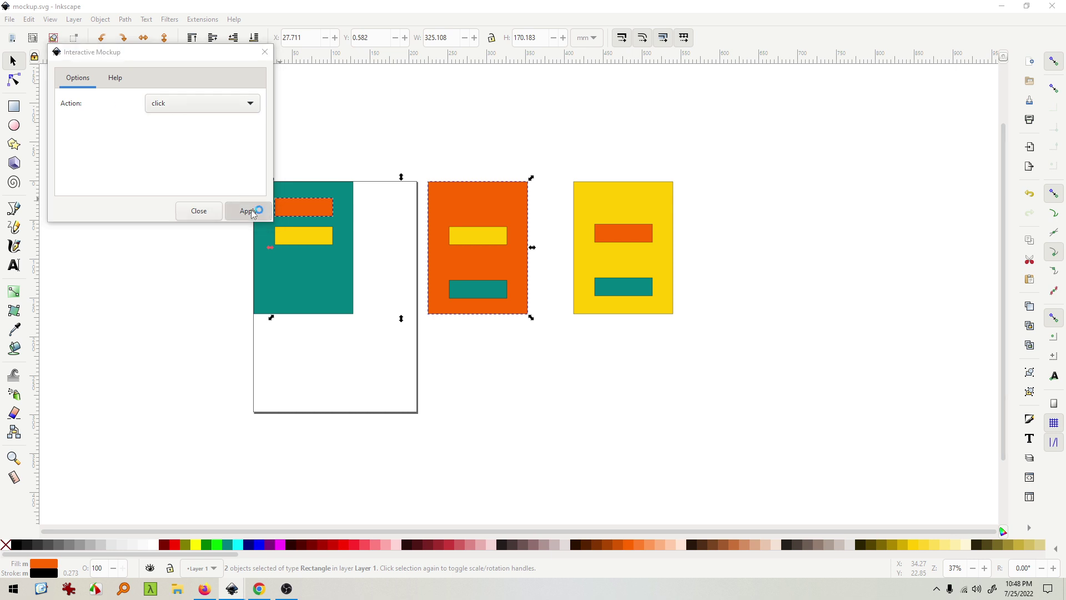
click(266, 52)
click(307, 98)
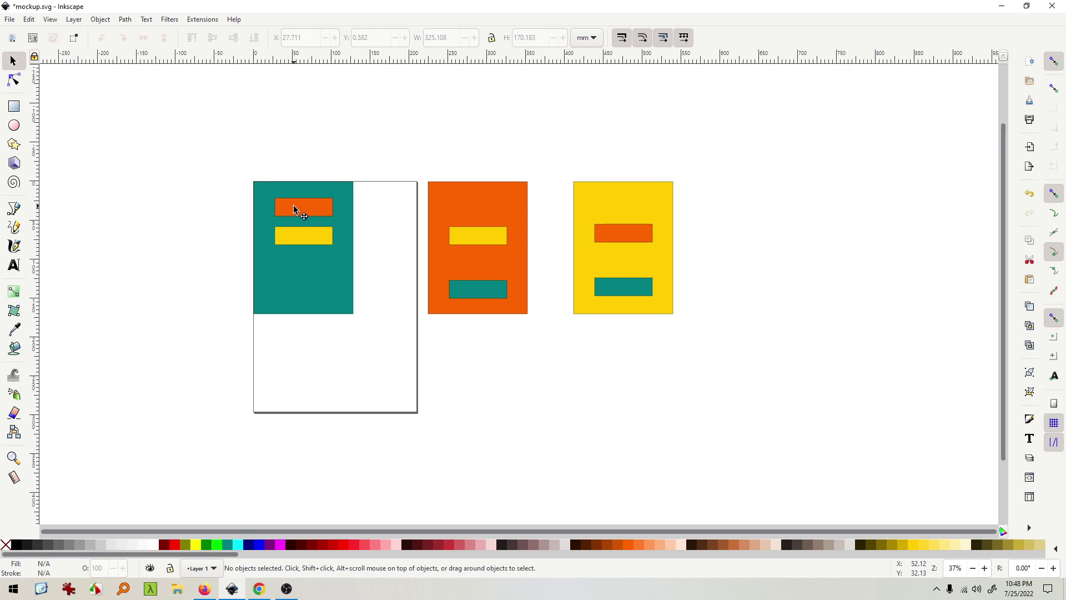
click(294, 211)
Clear the selection and save the linked mockup in Inkscape
click(450, 200)
click(389, 151)
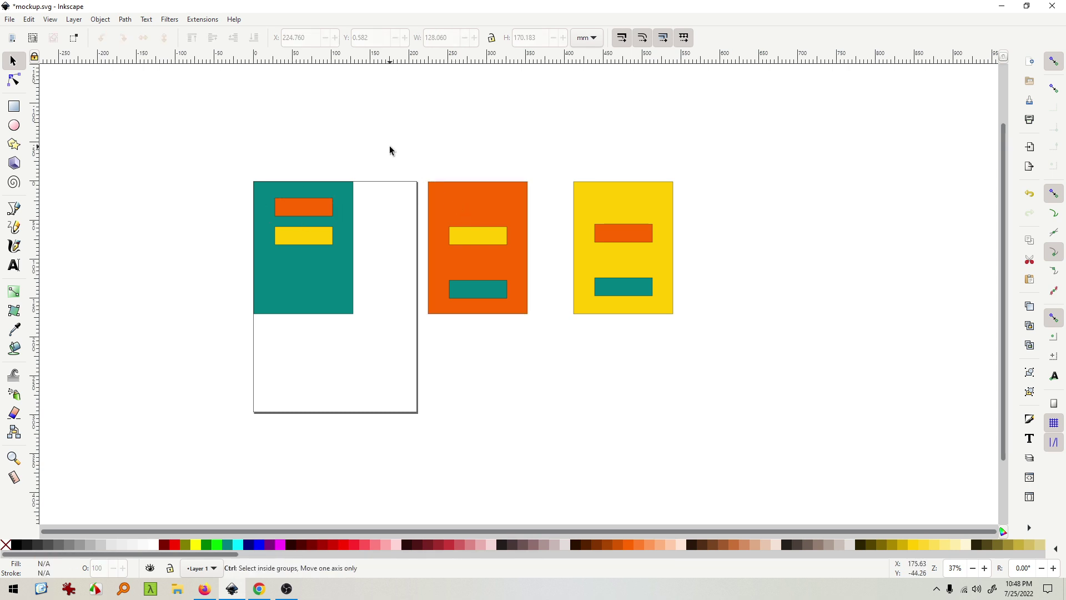
key(ctrl+s)
Reload the mockup preview in Google Chrome to show the saved changes
key(alt+Tab)
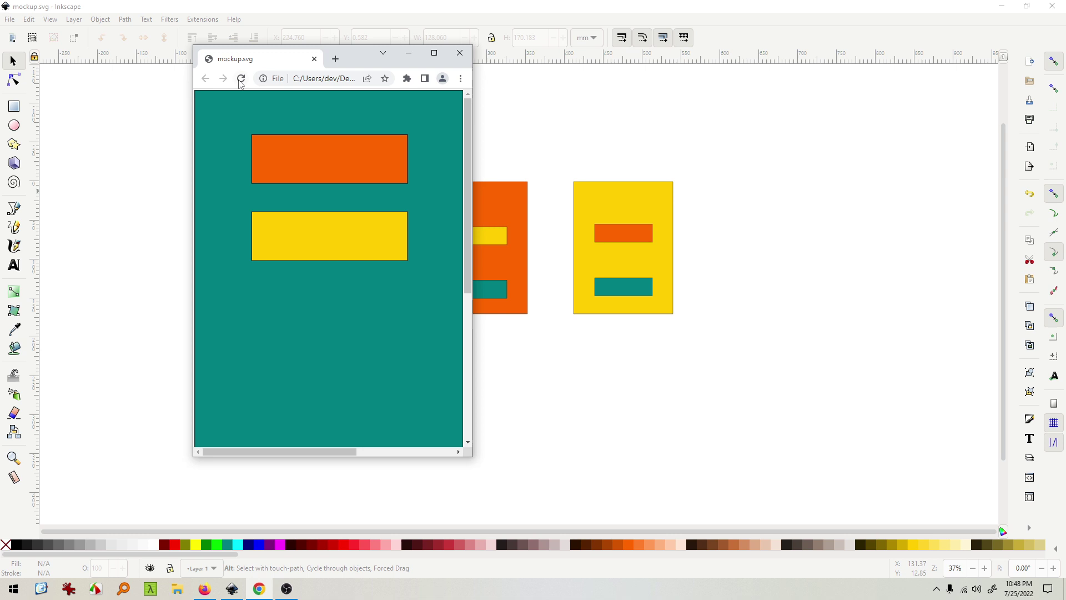
click(242, 80)
key(F5)
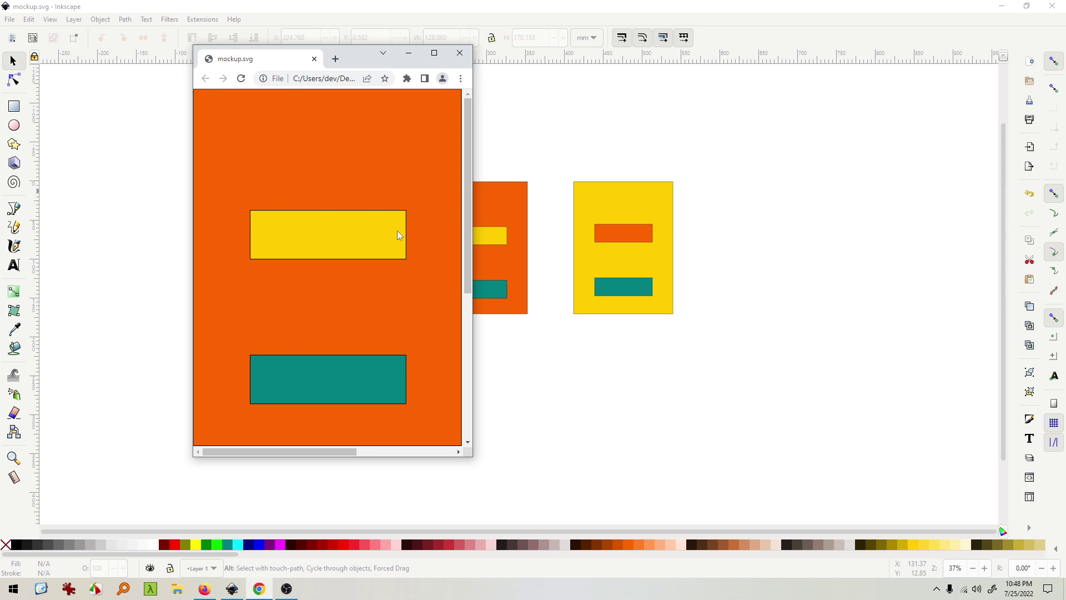
Back in Inkscape, select the rectangles in turn, ending on the teal screen's orange bar
click(539, 142)
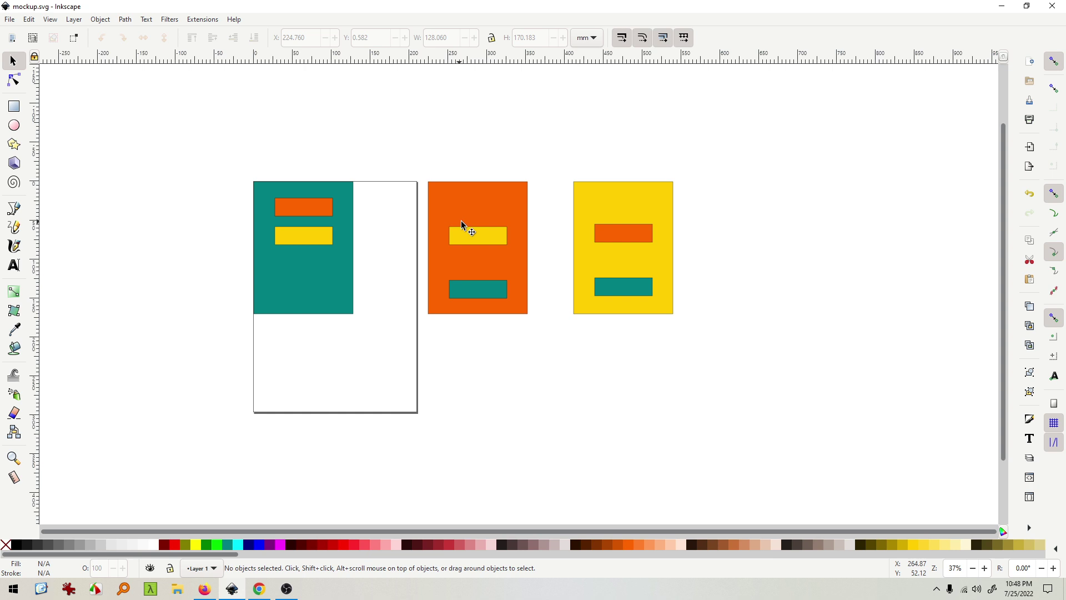
click(473, 239)
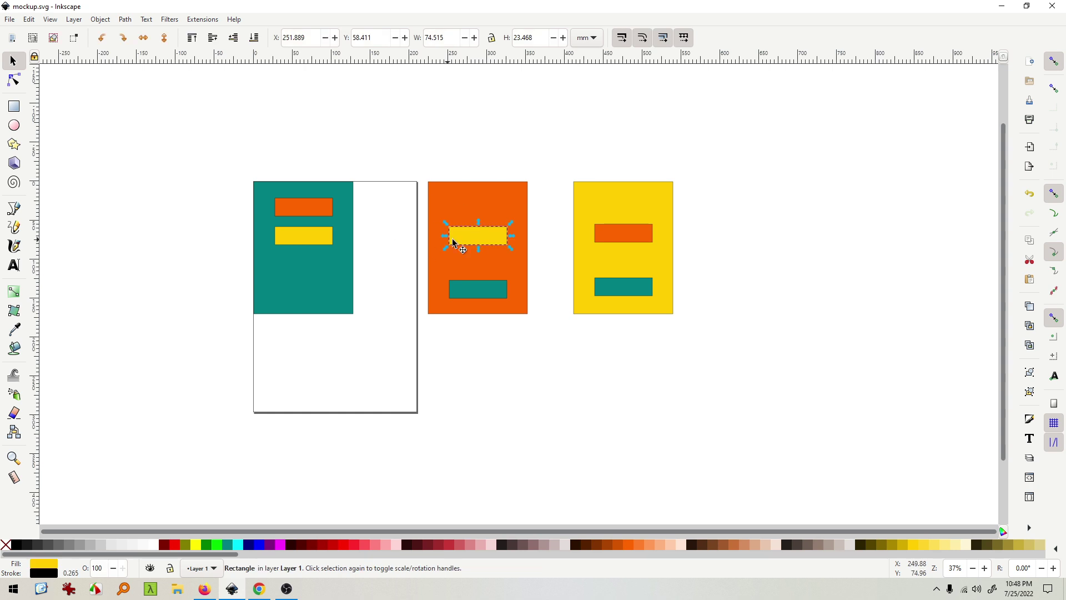
click(471, 240)
click(603, 209)
click(483, 302)
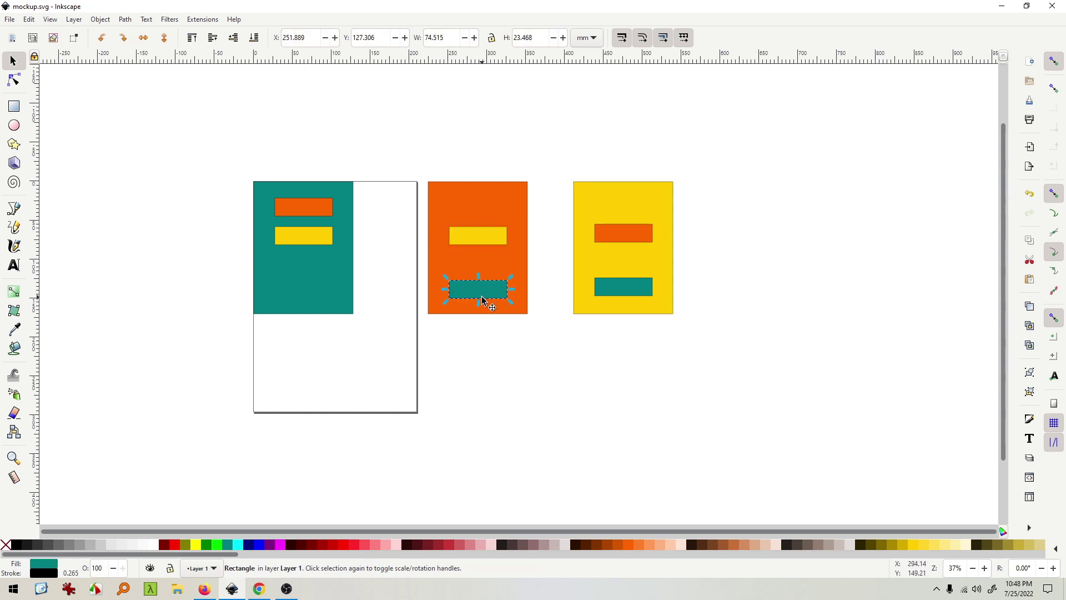
click(323, 287)
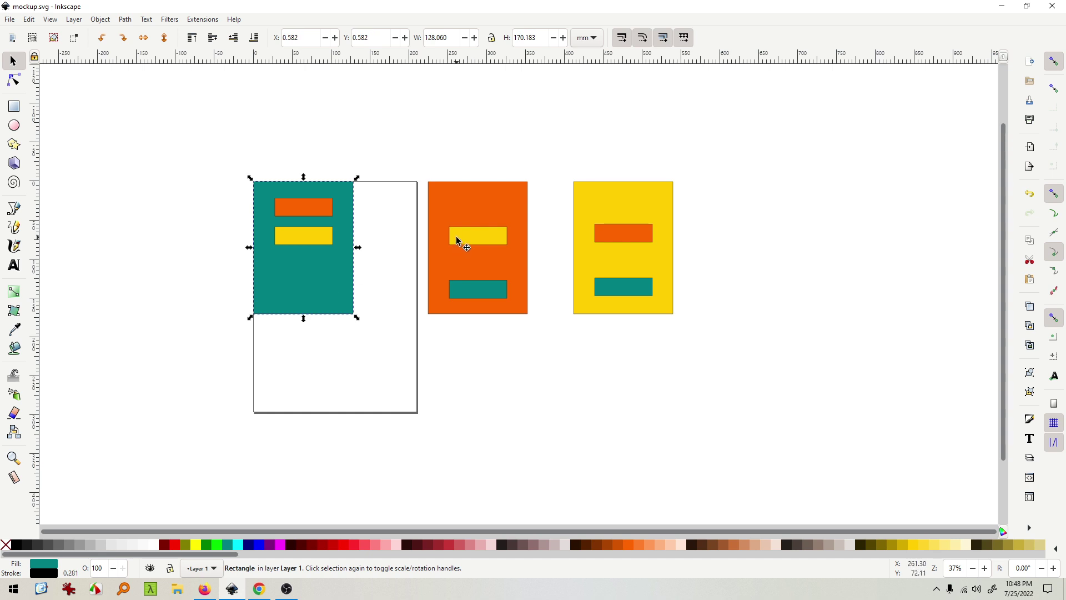
click(302, 211)
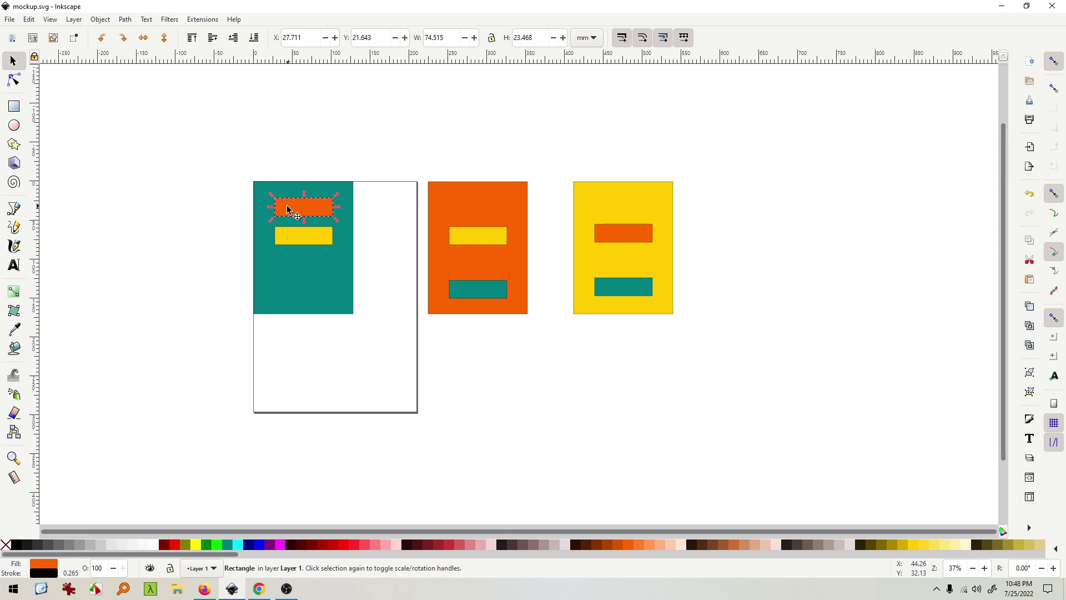
right_click(288, 208)
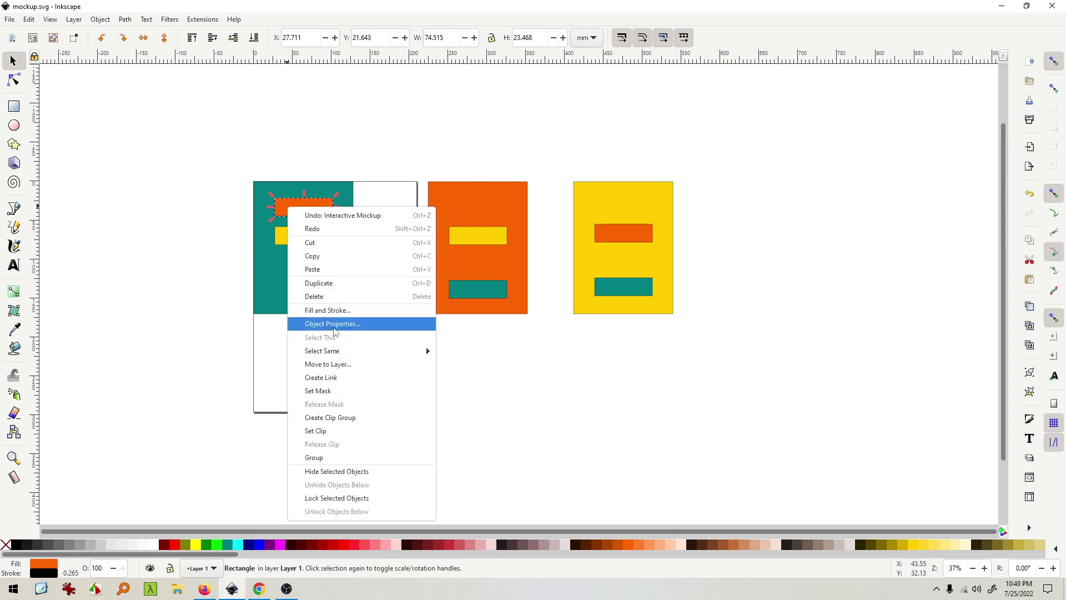
click(334, 324)
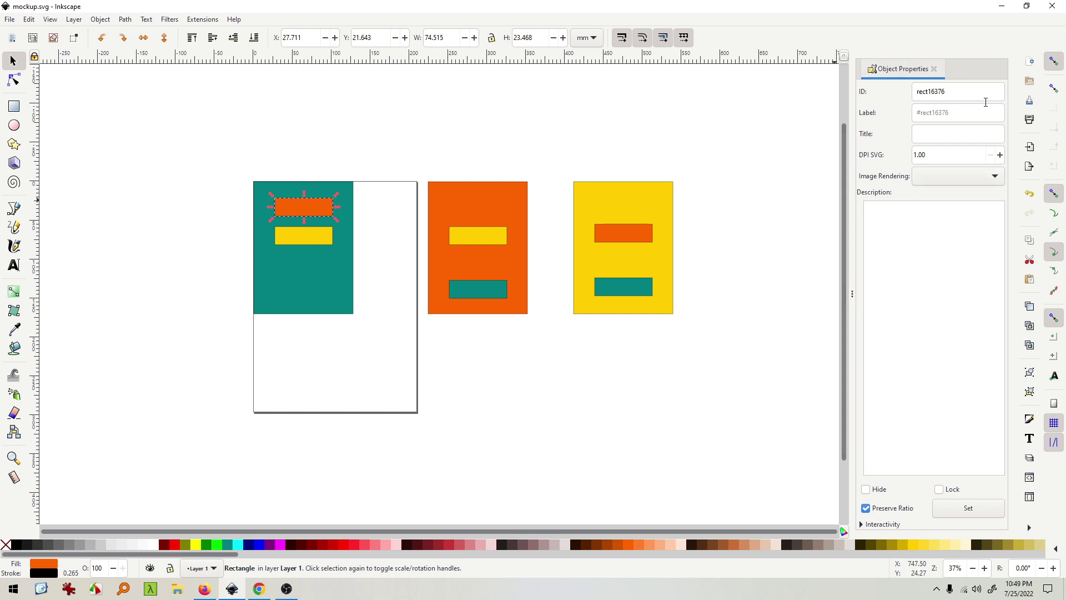
drag(957, 93, 906, 94)
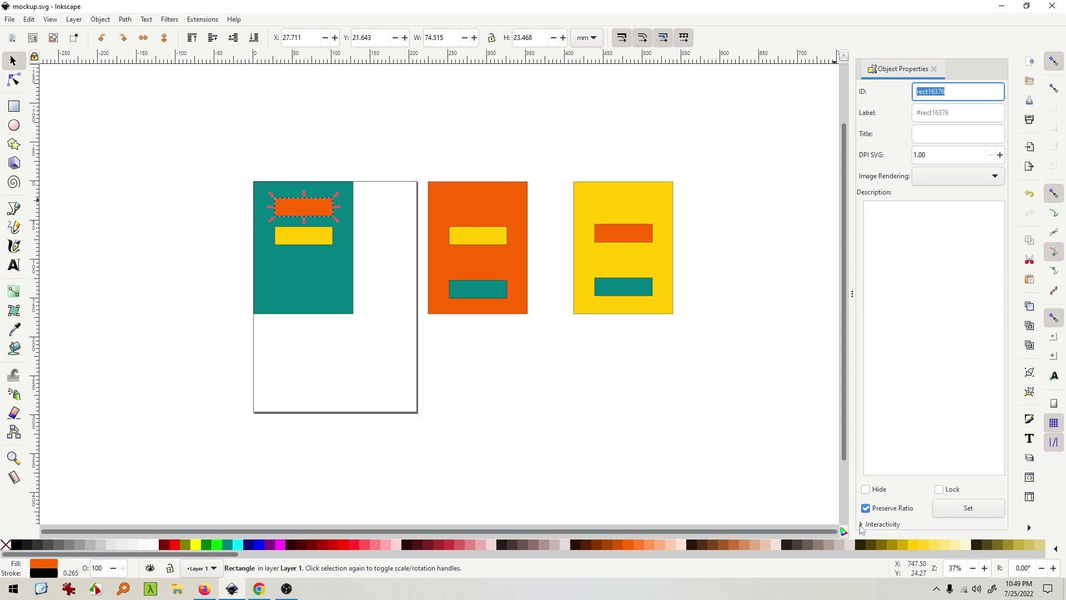
click(862, 525)
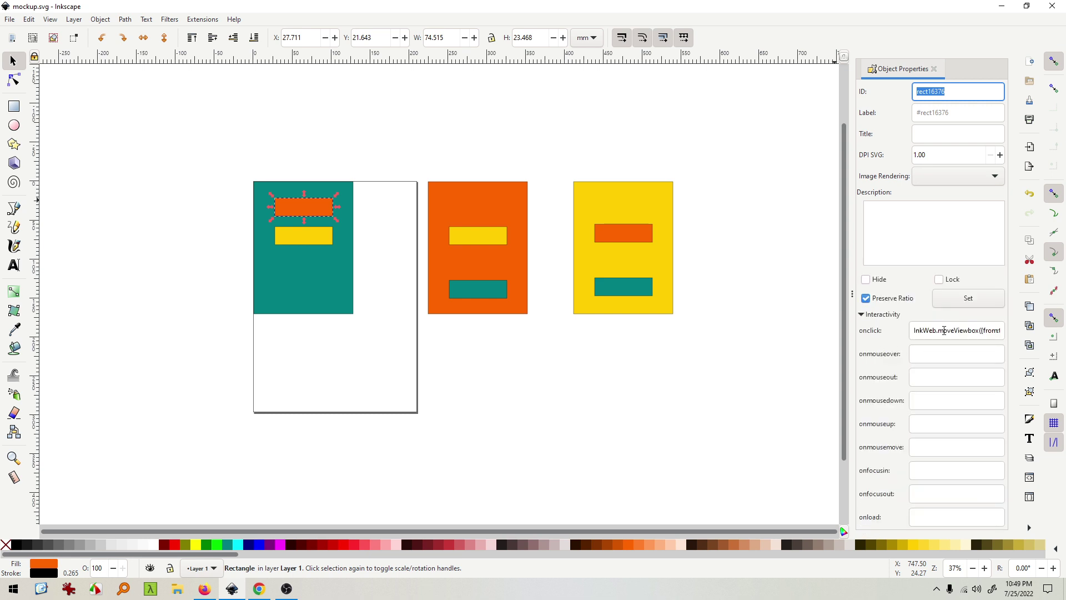
drag(944, 331, 888, 334)
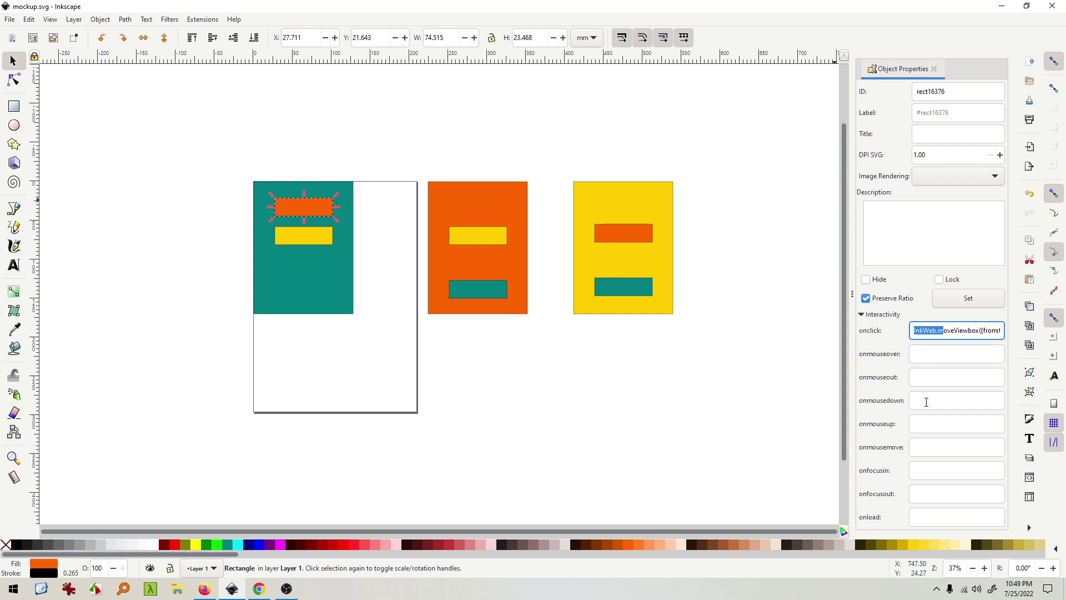
click(932, 332)
double_click(951, 334)
drag(967, 332, 1010, 330)
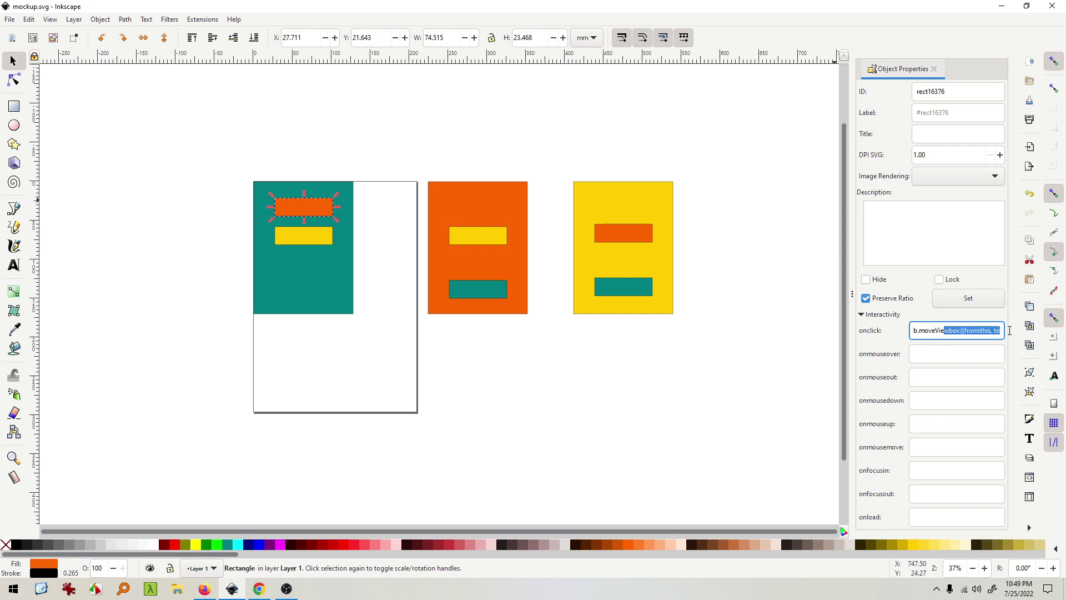
click(959, 331)
double_click(970, 330)
double_click(988, 331)
drag(974, 331, 1038, 334)
double_click(973, 332)
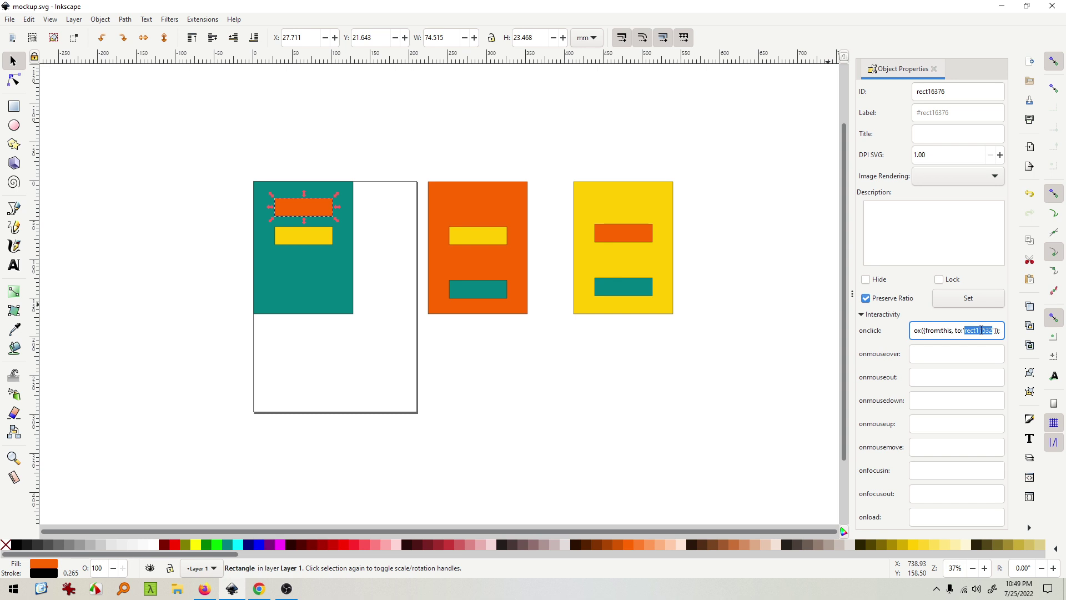
Read the orange screen's id rect17532 and check the yellow screen and teal-screen yellow button
click(481, 203)
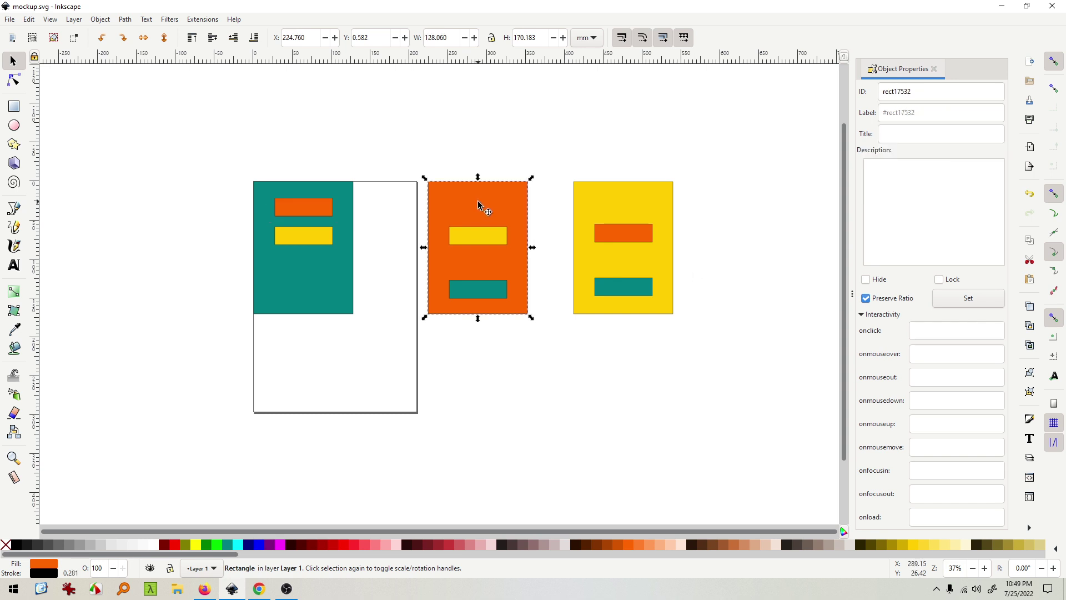
drag(911, 89, 850, 89)
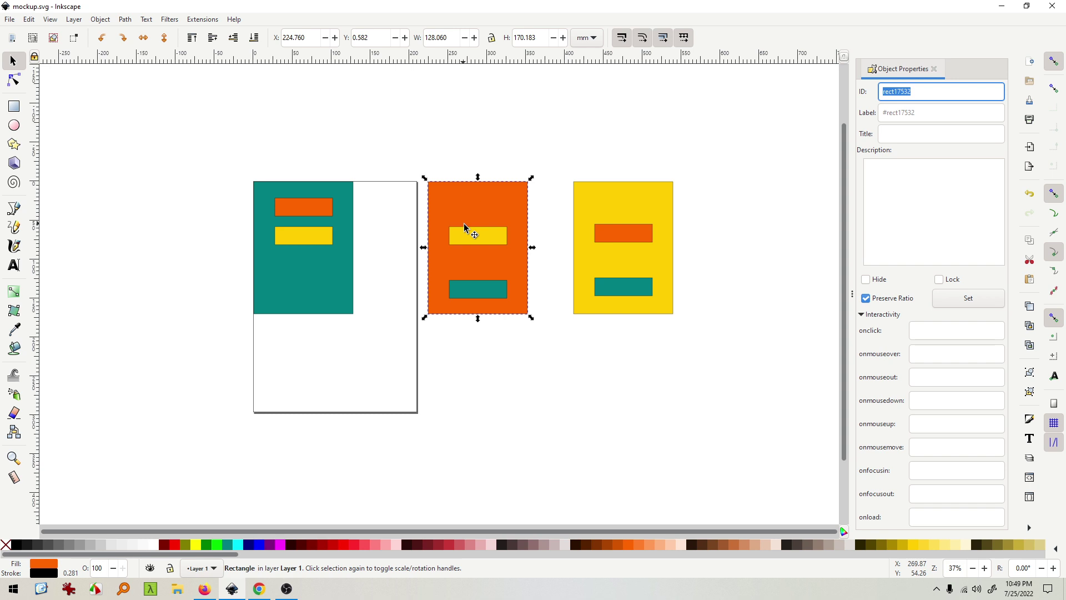
click(317, 235)
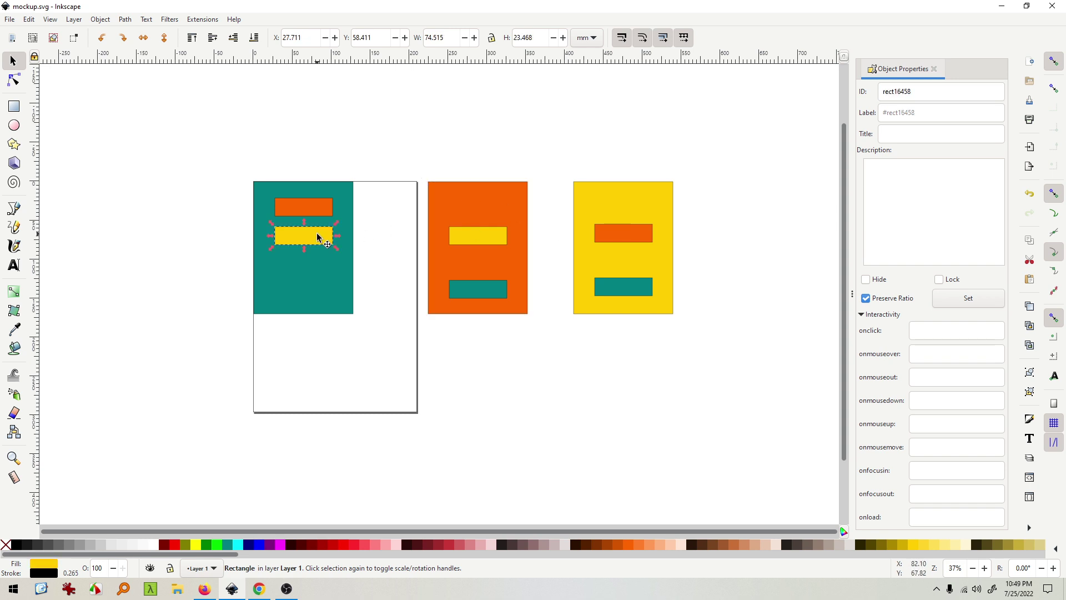
click(607, 207)
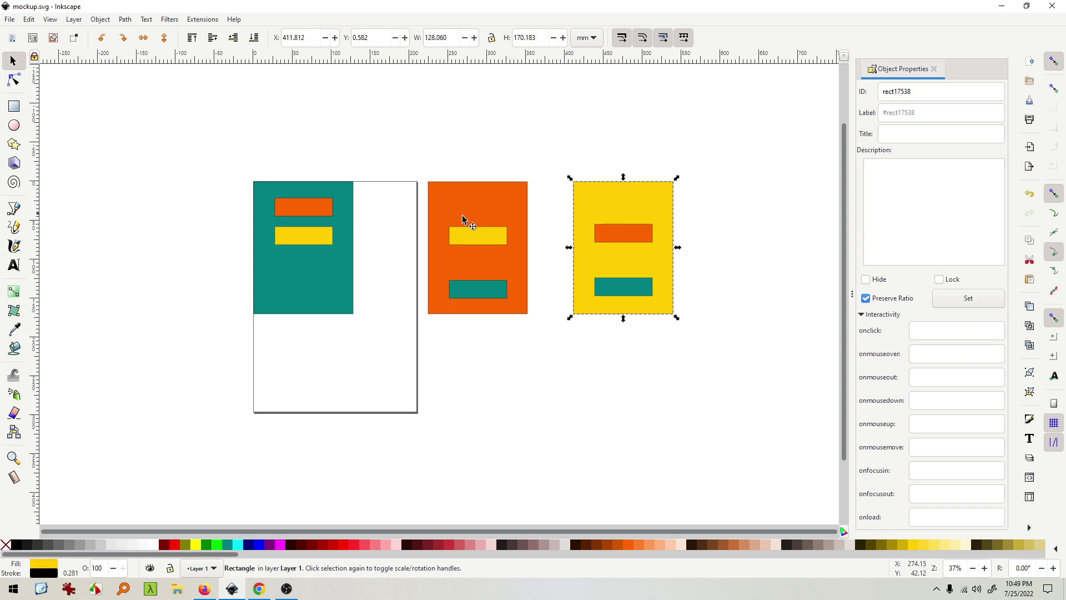
Copy the teal screen's orange button onclick code onto its yellow button and apply it
click(312, 215)
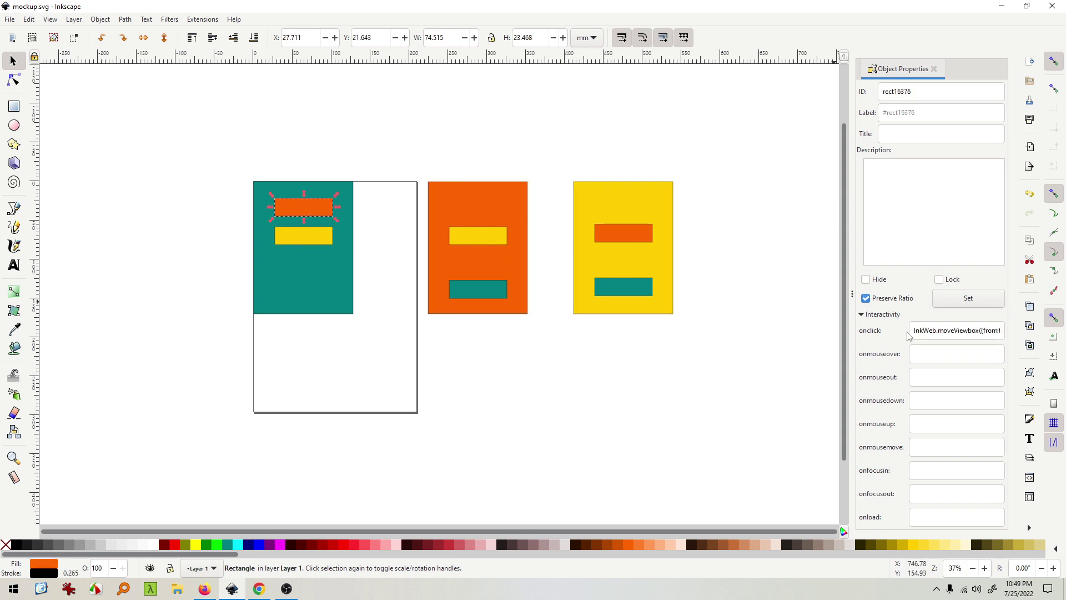
click(931, 331)
triple_click(930, 331)
key(ctrl+c)
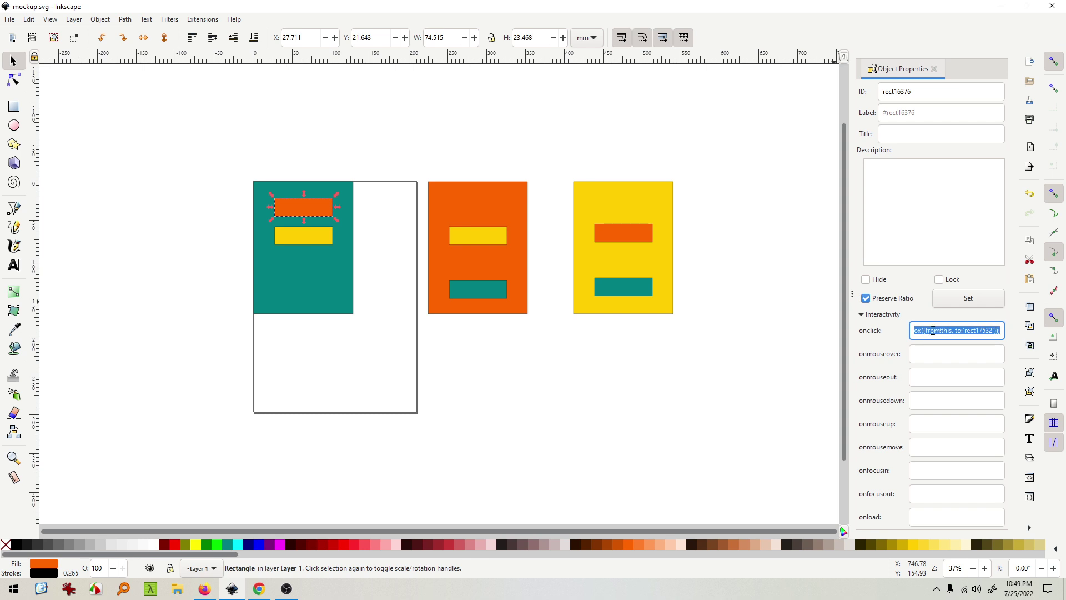
click(308, 240)
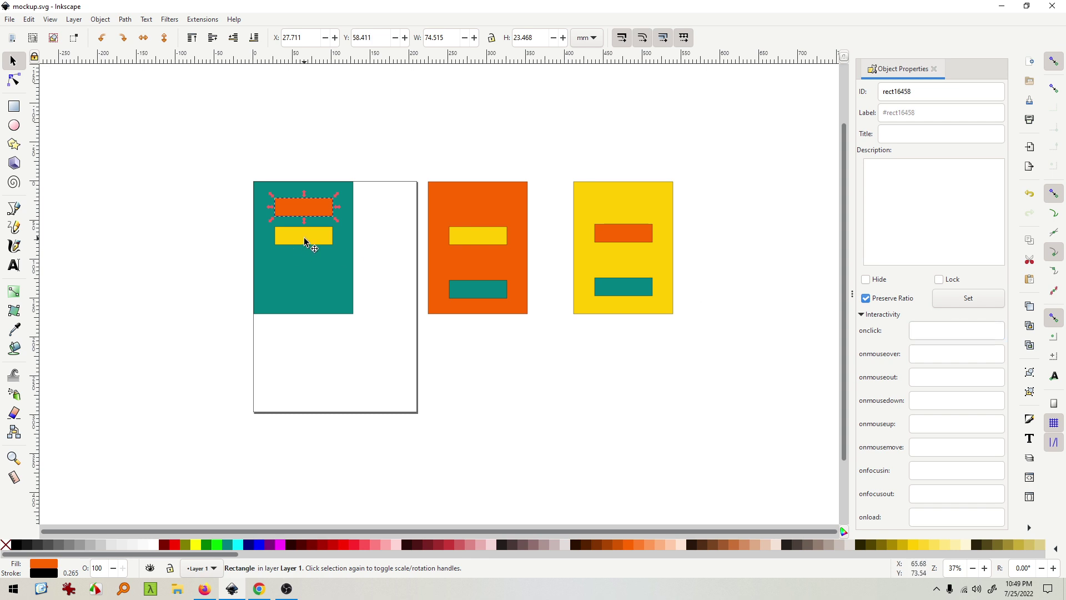
click(930, 331)
key(ctrl+v)
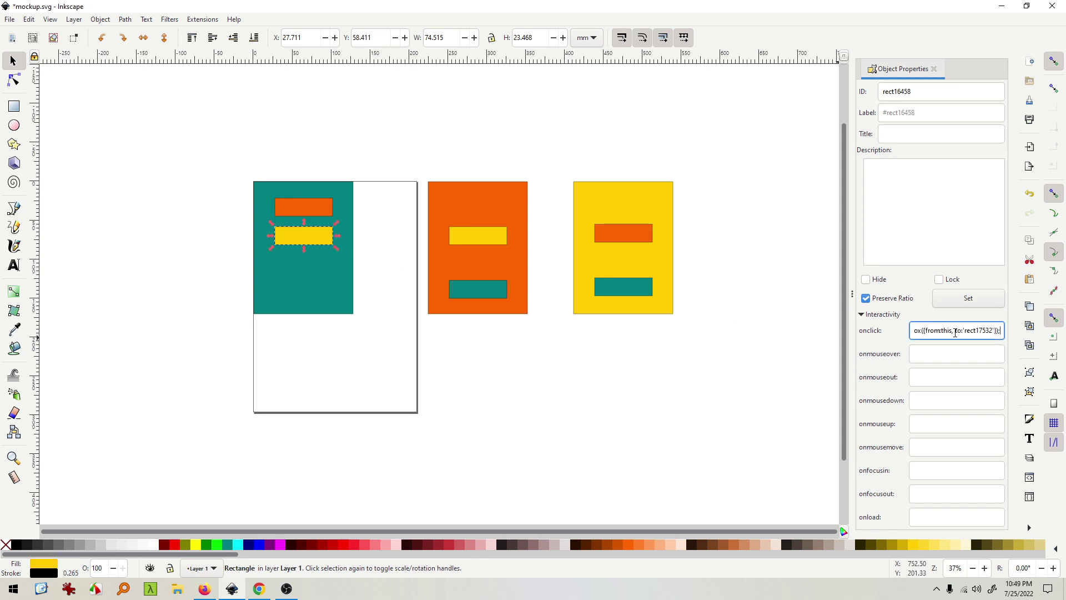
click(968, 302)
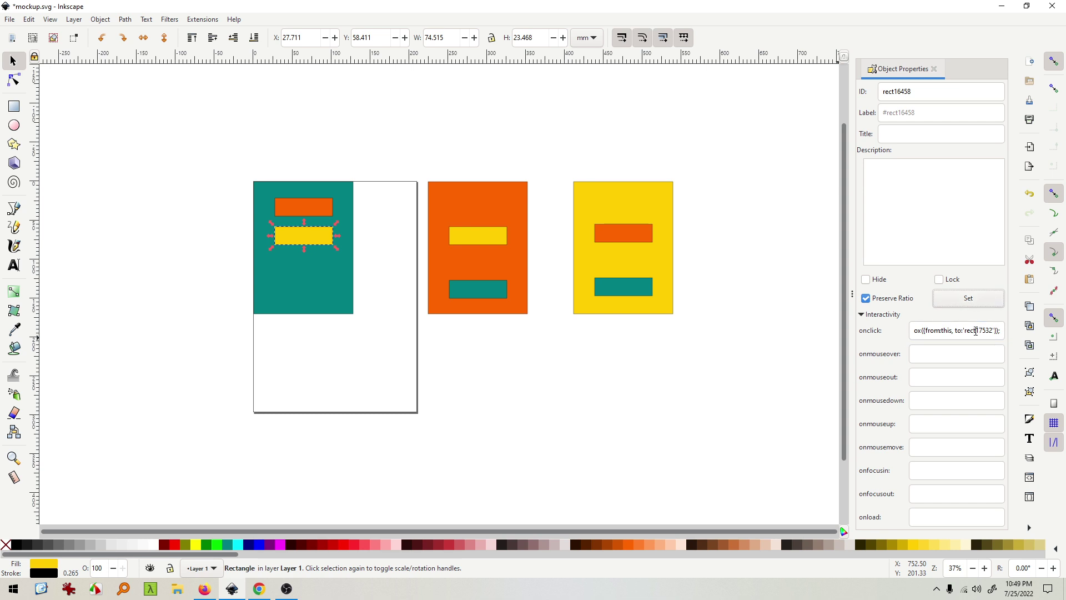
Retarget the teal screen's yellow button onclick to the yellow screen rect17538
click(638, 207)
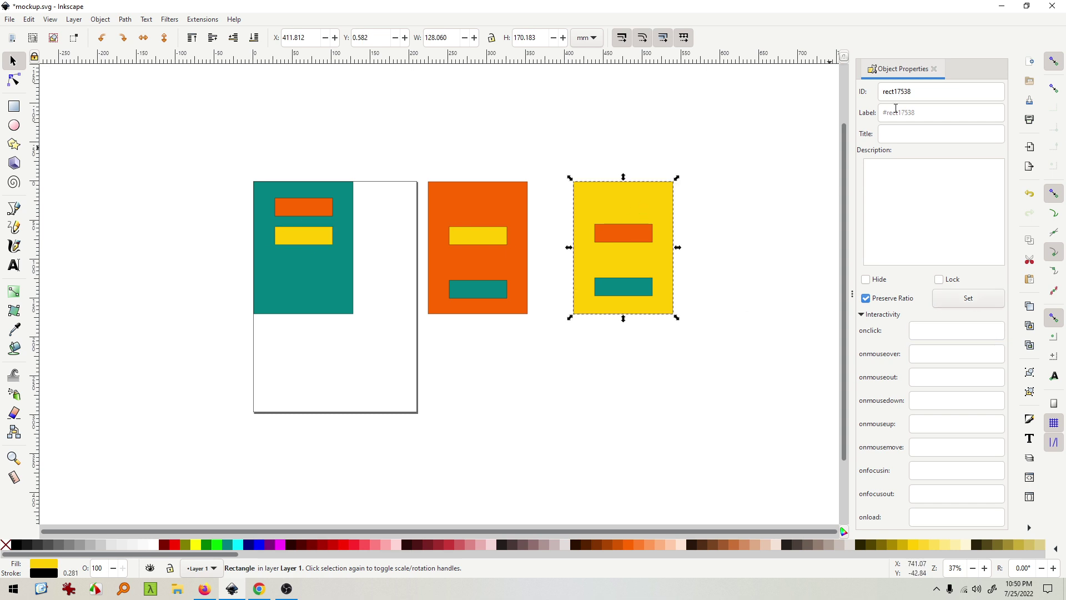
double_click(899, 92)
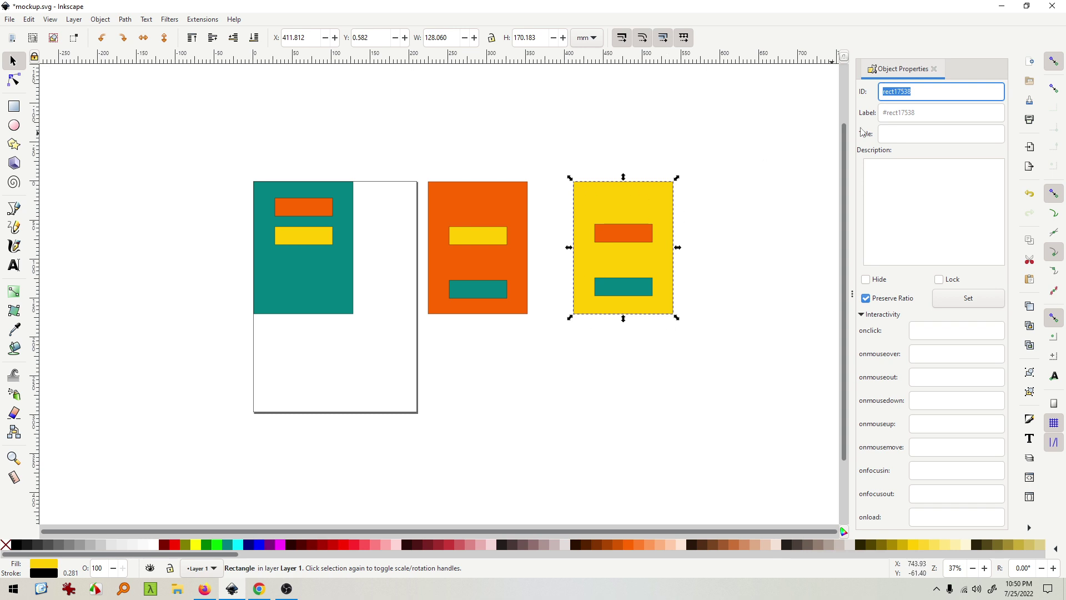
click(302, 242)
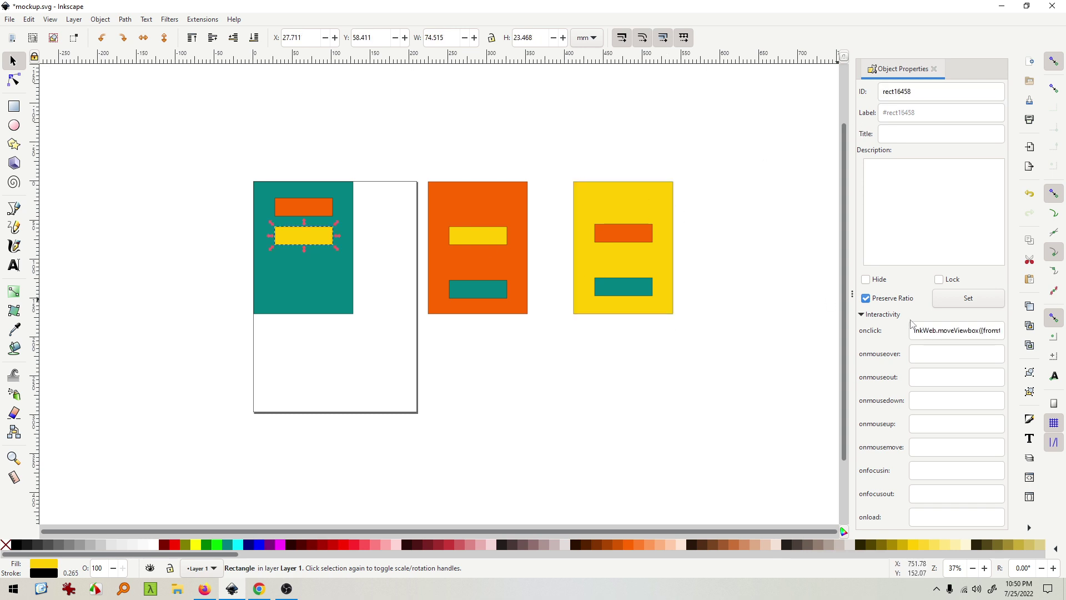
click(940, 331)
click(980, 331)
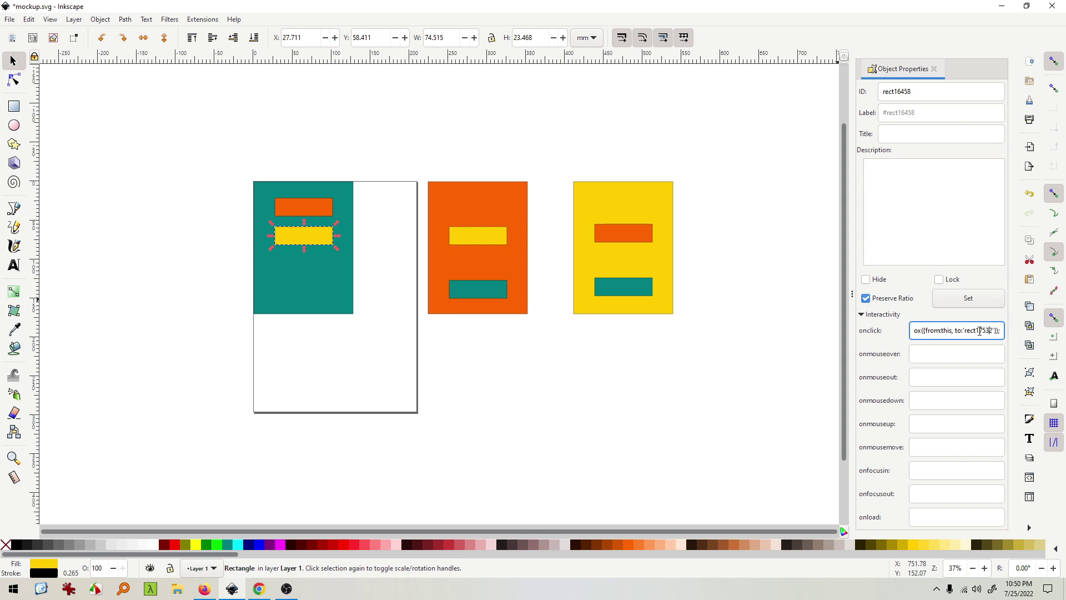
double_click(975, 331)
text(rect17538)
click(969, 300)
Paste the rect17538 onclick code onto the orange screen's yellow button and apply it
click(961, 331)
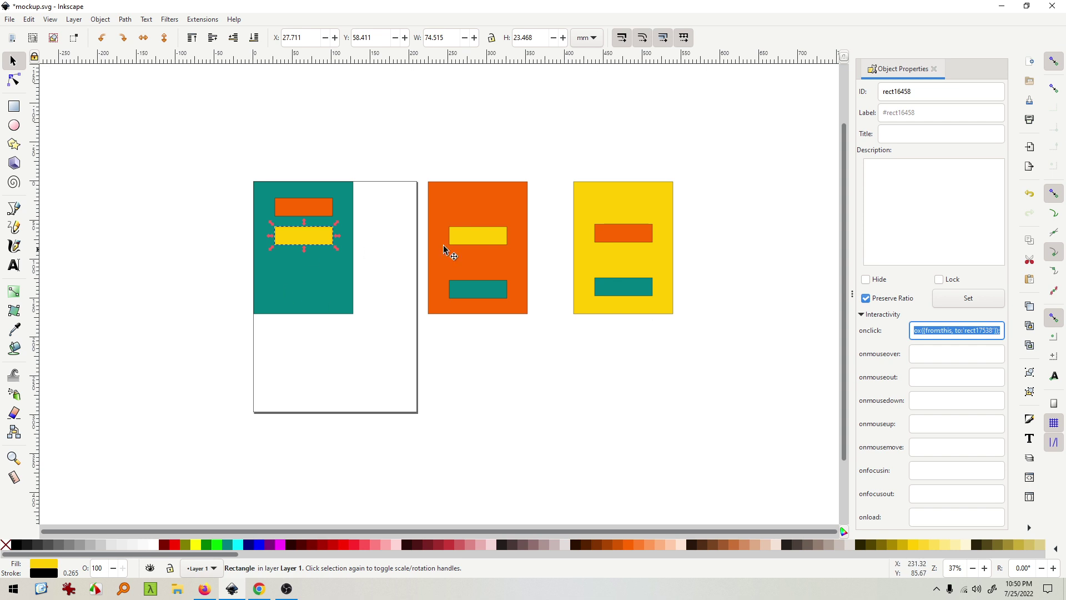
click(470, 237)
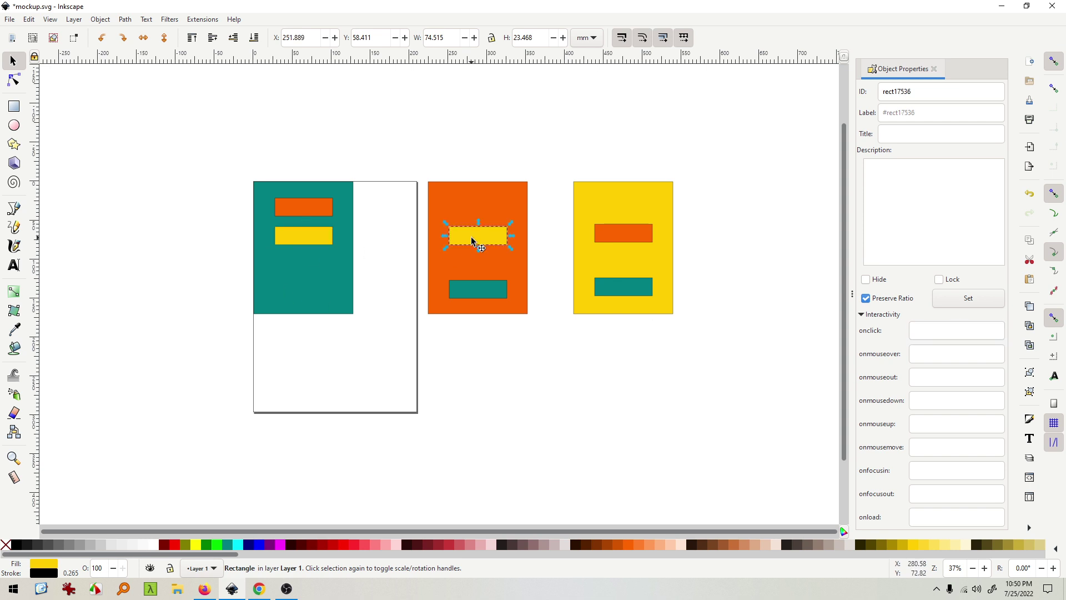
click(920, 330)
key(ctrl+v)
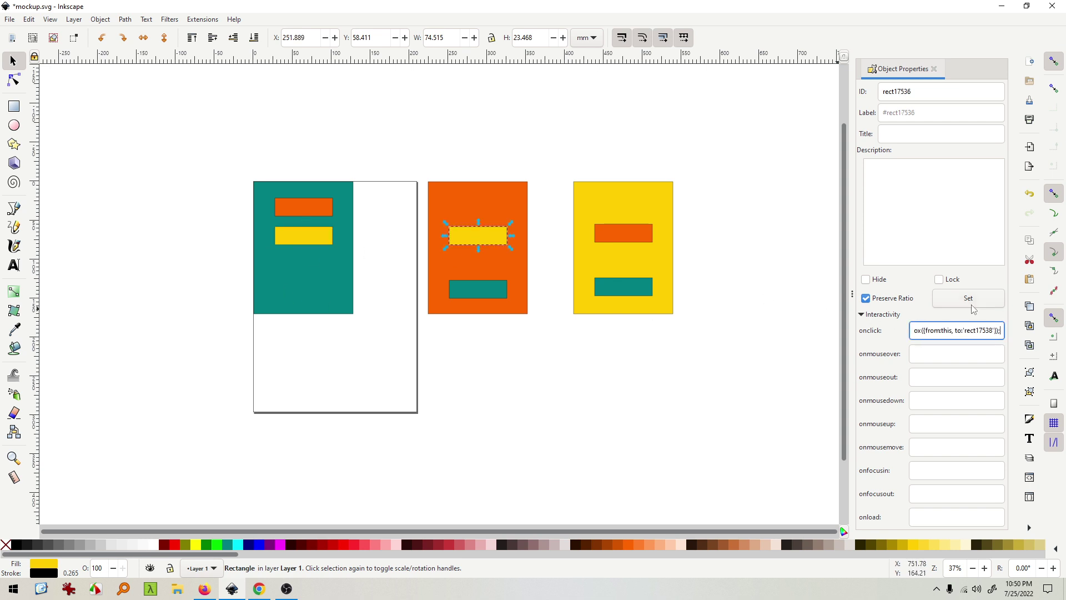
click(970, 299)
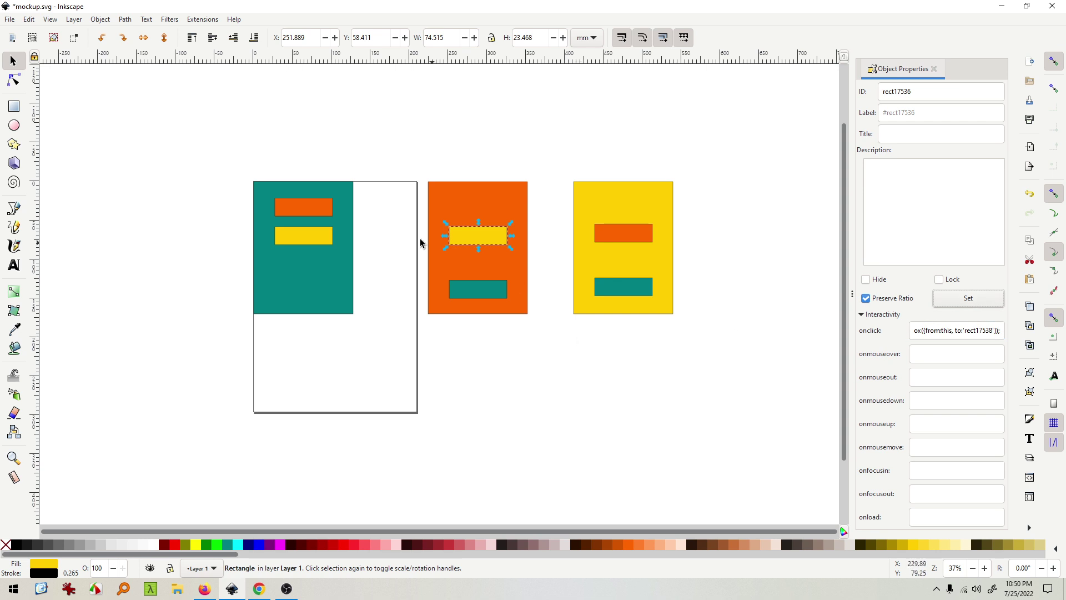
Paste onclick code targeting rect17532 onto the yellow screen's orange button and apply it
click(314, 209)
click(617, 238)
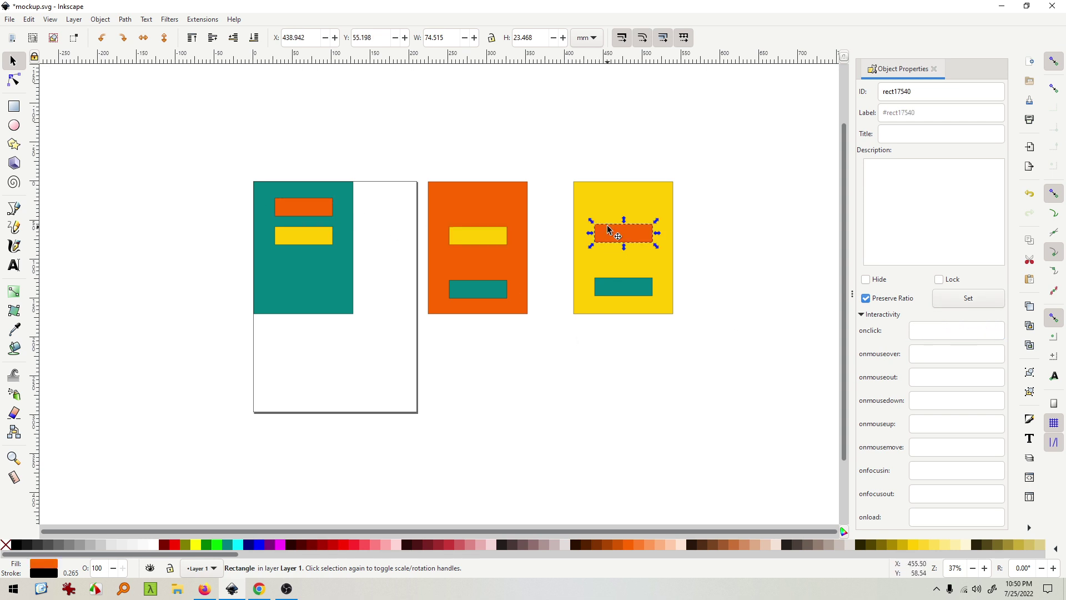
click(325, 219)
double_click(955, 330)
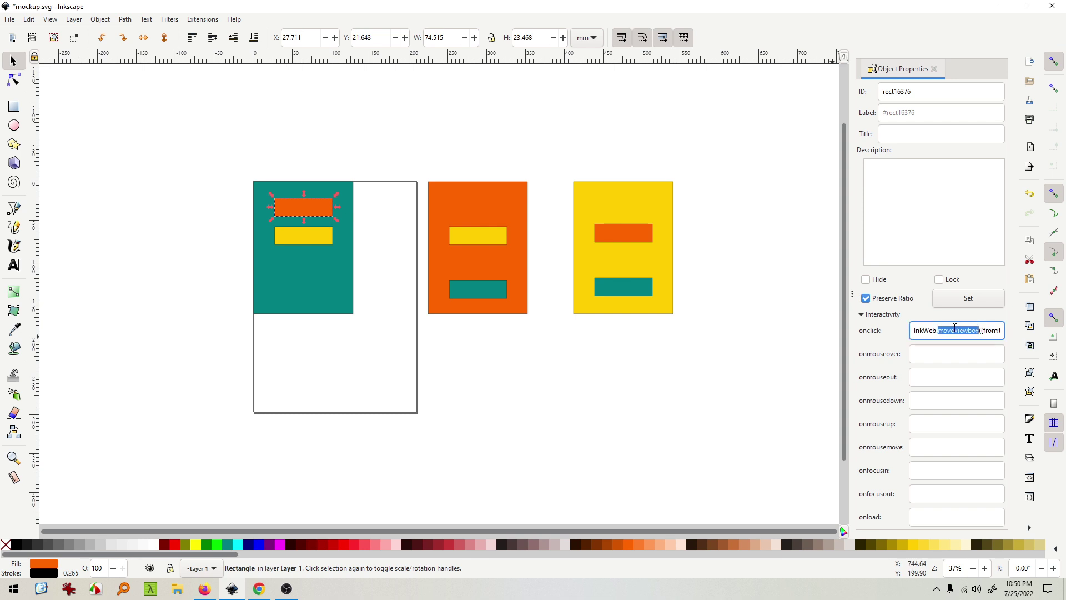
click(620, 239)
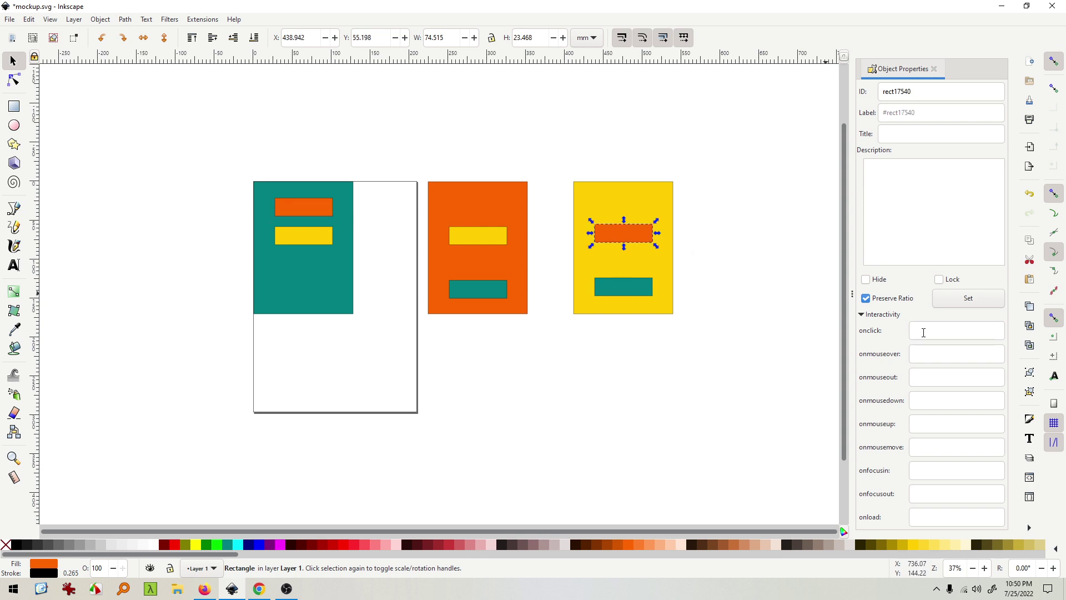
click(922, 332)
key(ctrl+v)
click(968, 298)
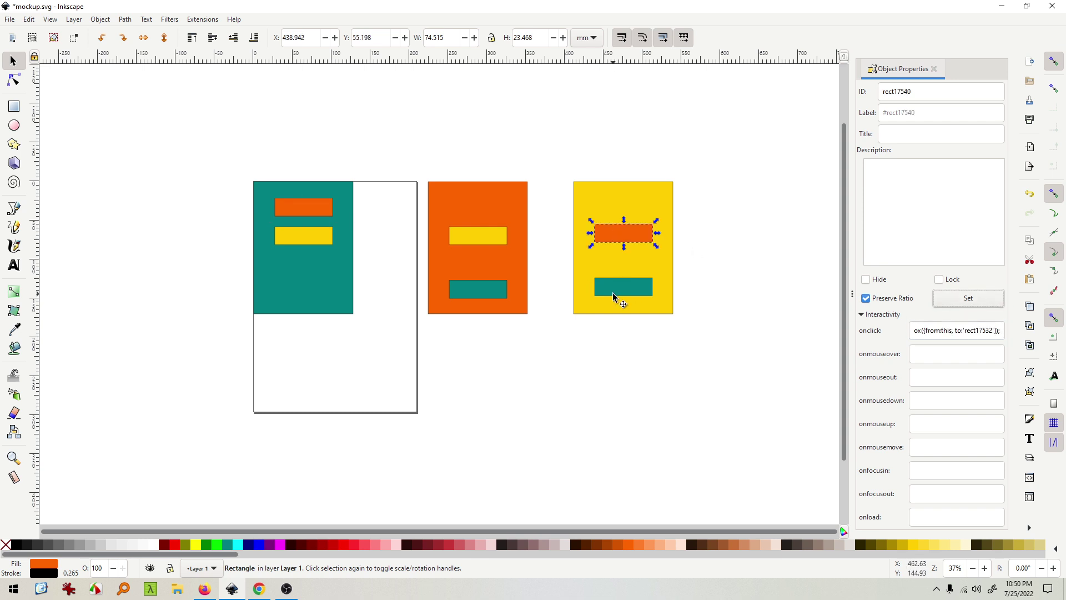
Copy the teal screen's orange button onclick code onto the orange screen's teal button
click(480, 291)
click(306, 278)
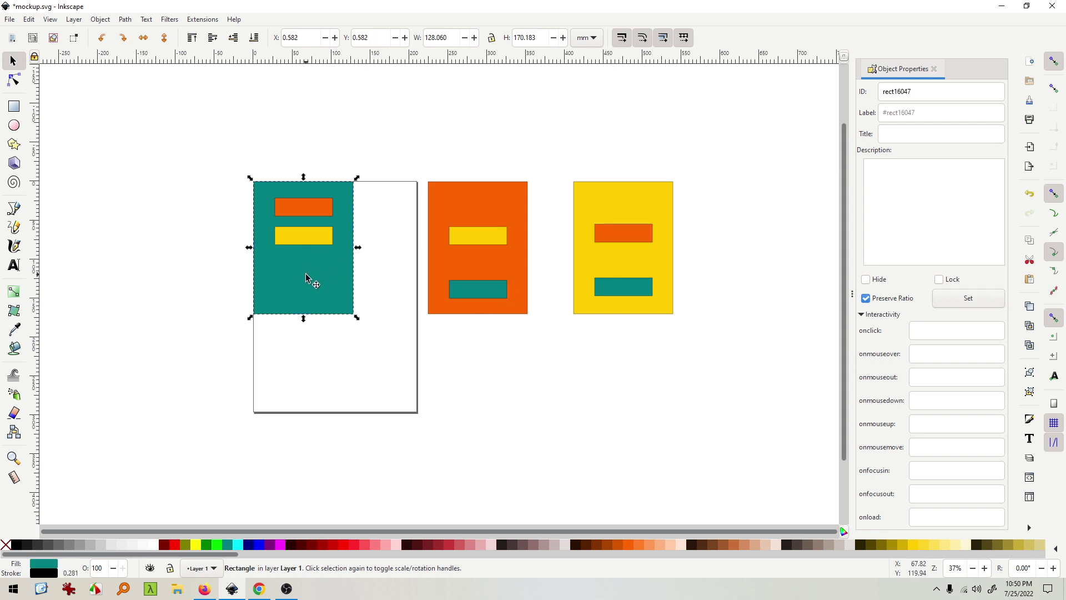
click(322, 210)
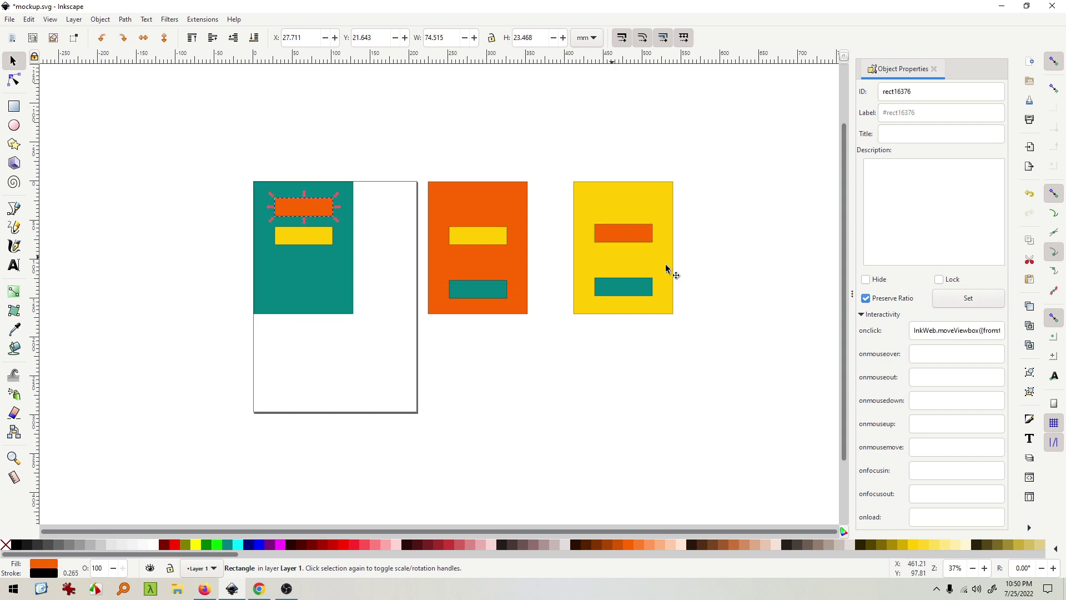
triple_click(957, 330)
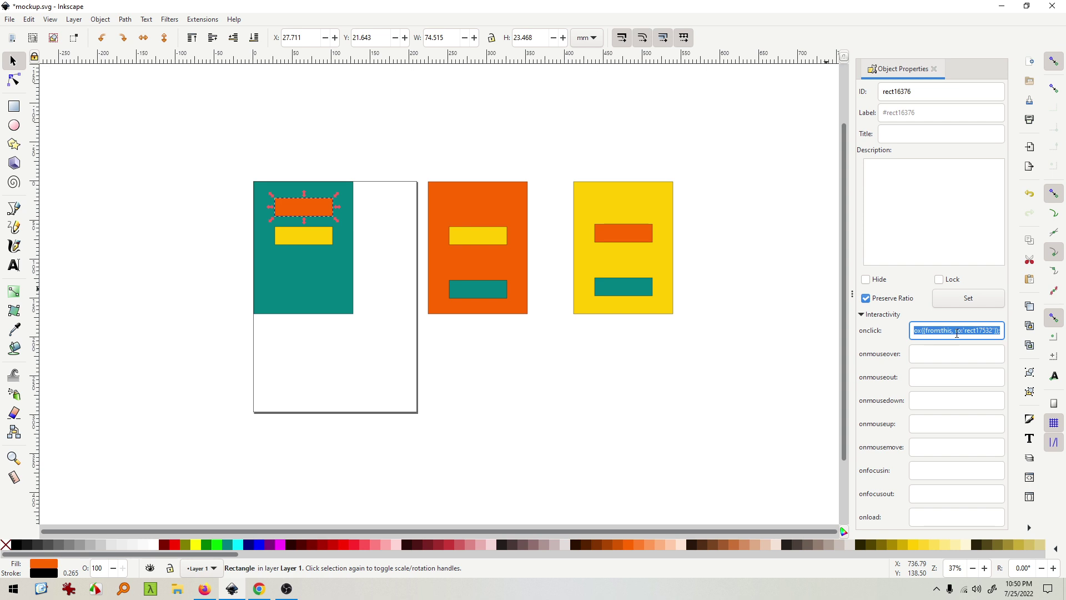
click(487, 290)
click(958, 330)
key(ctrl+v)
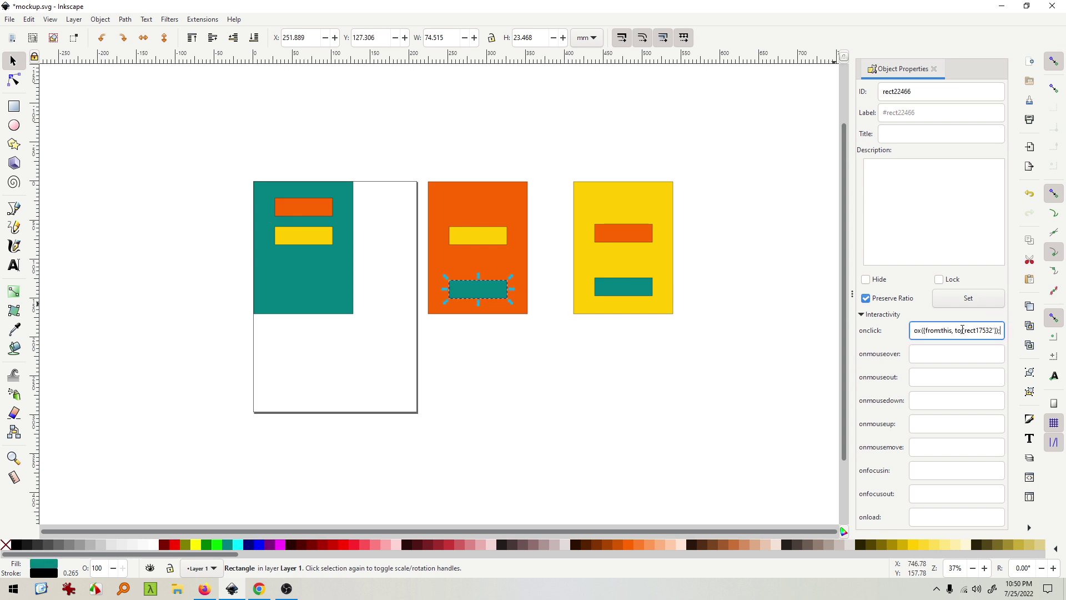
drag(942, 331, 1056, 331)
click(976, 330)
drag(966, 331, 989, 331)
click(981, 304)
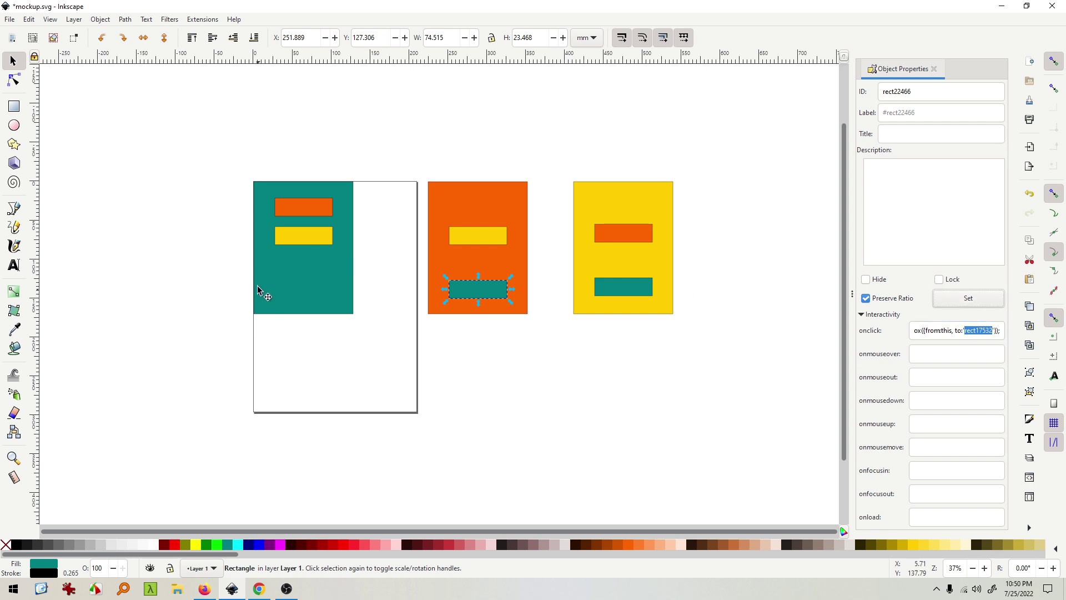
Replace that teal button's onclick target with the teal screen id rect16047 and apply it
click(286, 281)
double_click(894, 104)
key(ctrl+c)
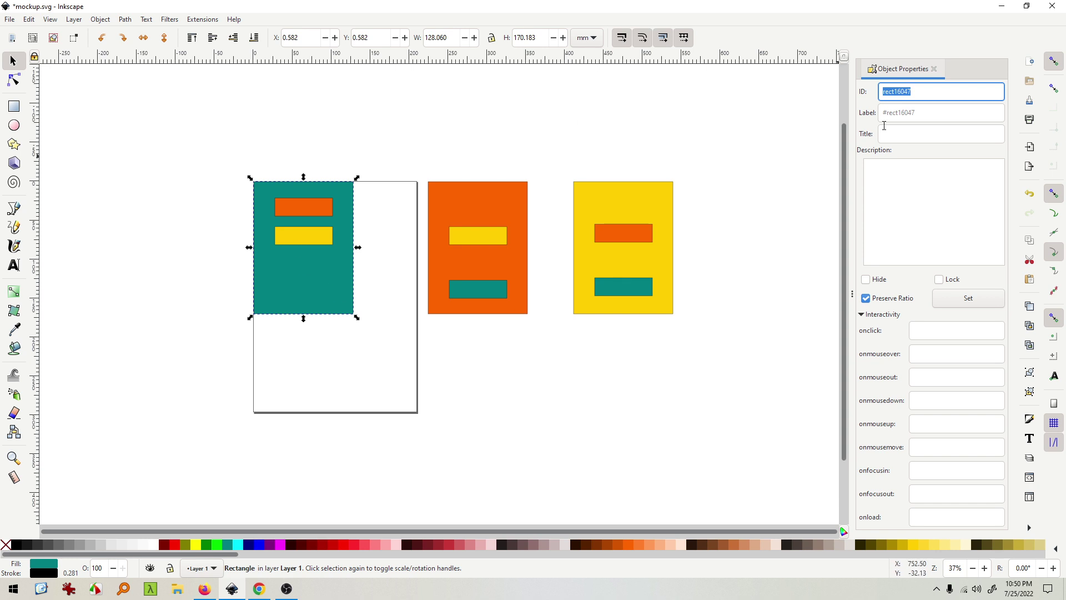
click(481, 292)
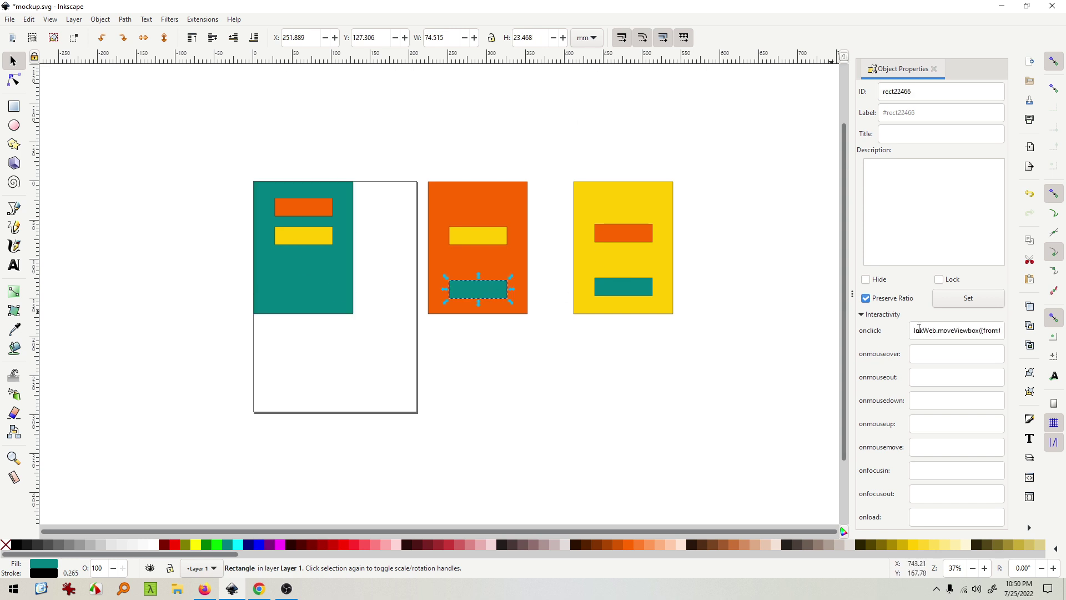
click(974, 330)
key(ctrl+a)
key(End)
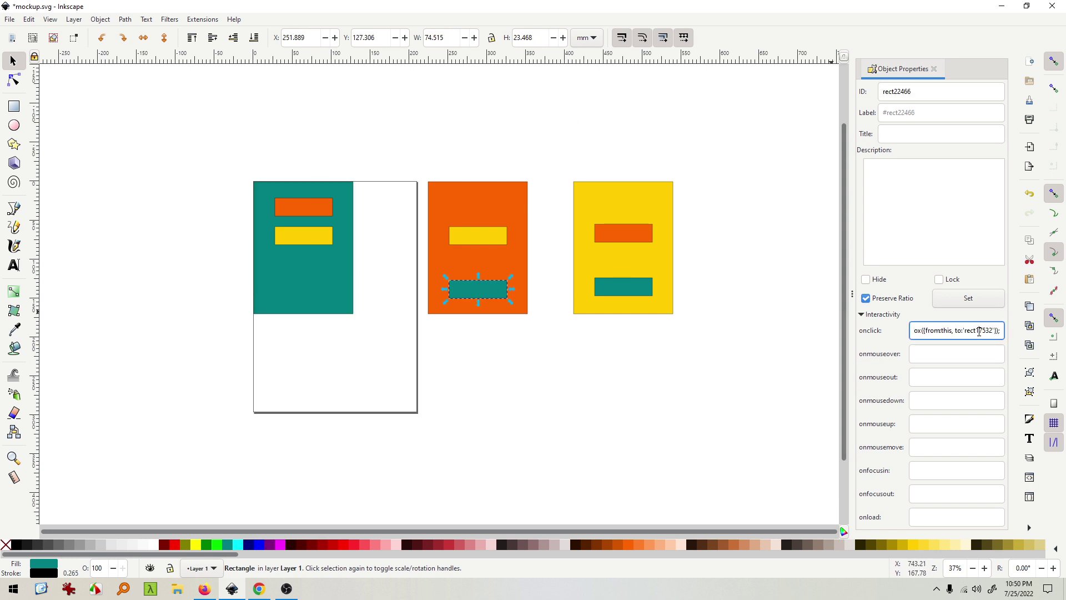
double_click(979, 331)
key(ctrl+v)
key(ctrl+a)
click(983, 331)
click(968, 299)
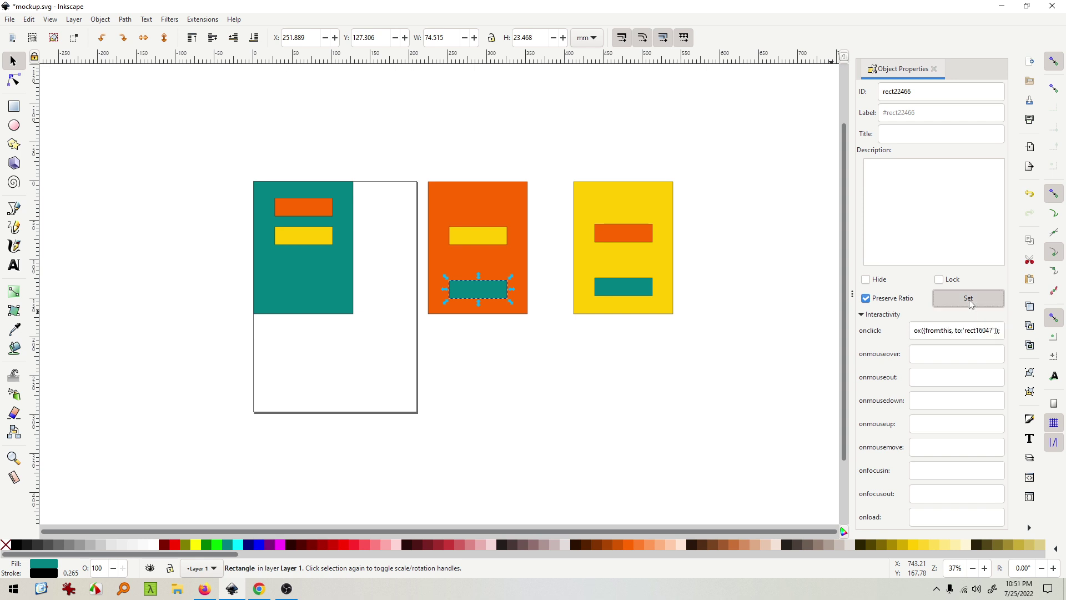
Copy the rect16047 onclick code onto the yellow screen's teal button and apply it
click(958, 330)
key(ctrl+a)
key(ctrl+c)
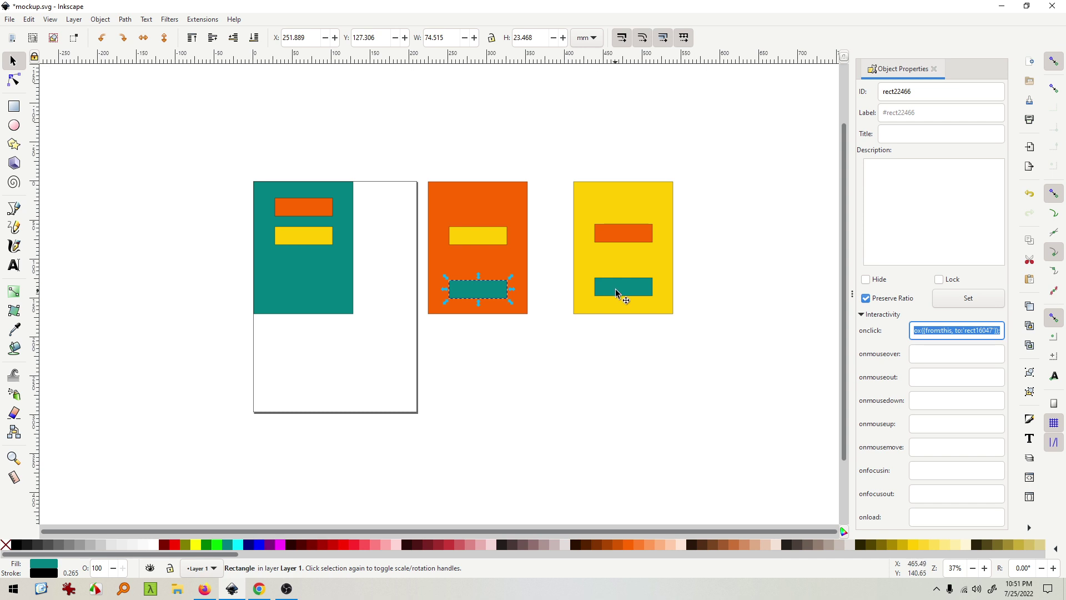
click(623, 295)
click(939, 331)
key(ctrl+v)
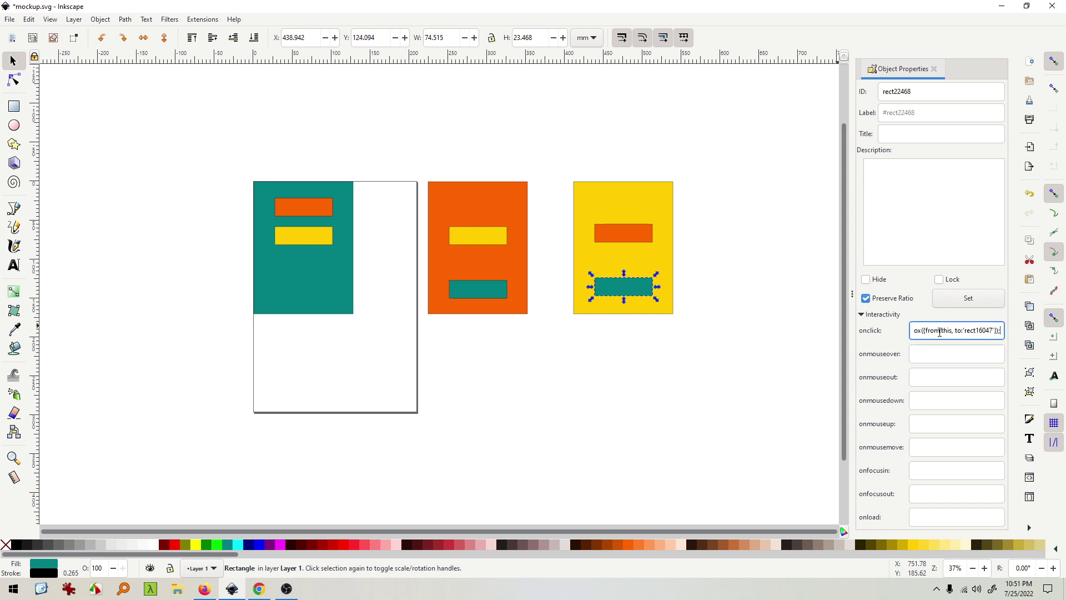
click(968, 299)
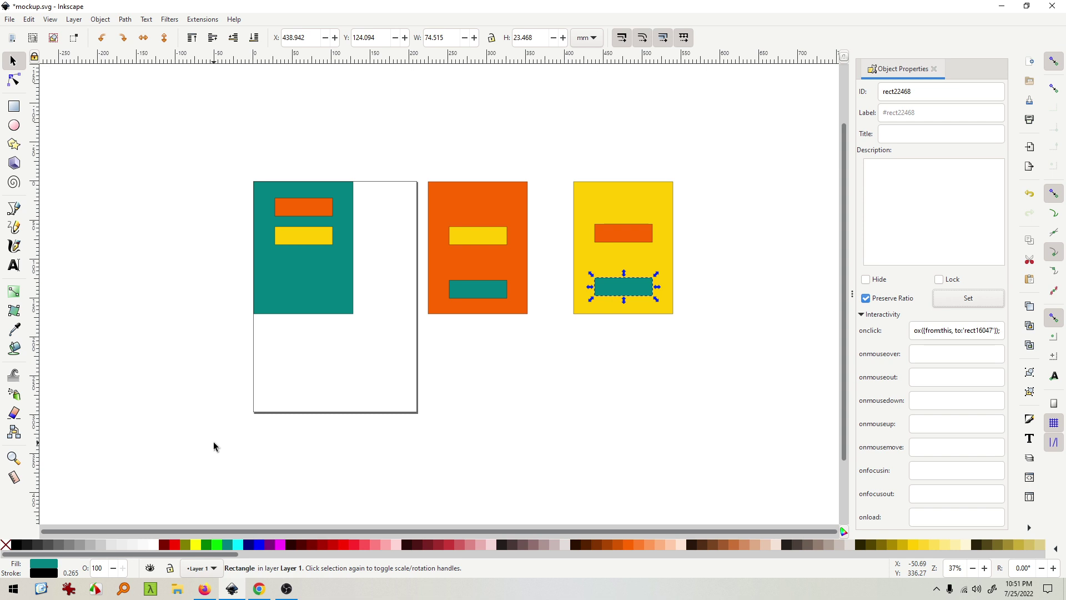
Reload mockup.svg in Chrome, confirm the orange bar opens the orange screen, then save
click(259, 590)
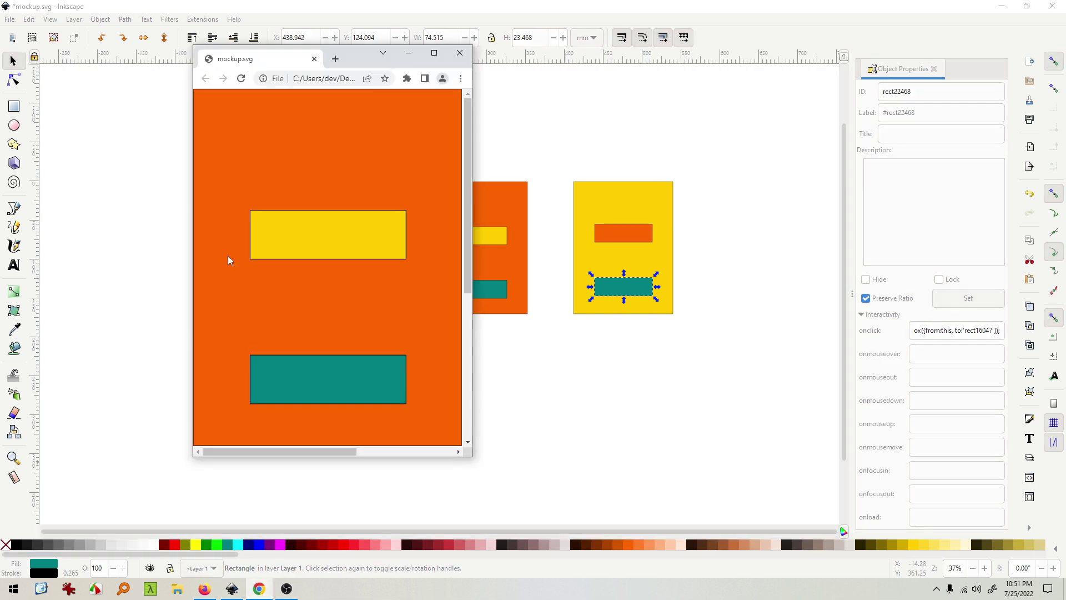
click(241, 79)
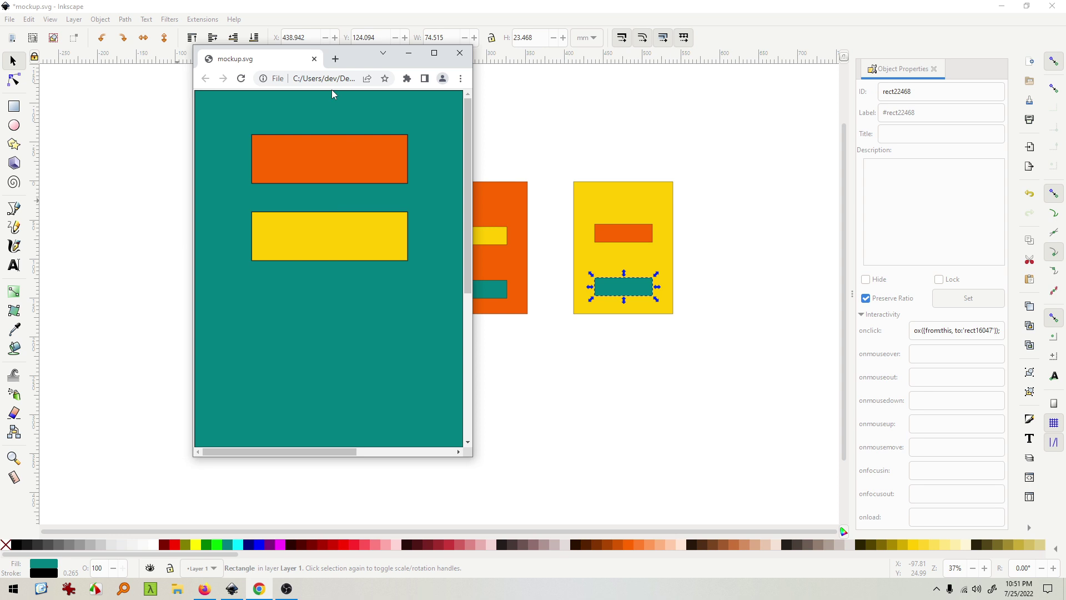
mouse_move(377, 56)
mouse_down()
mouse_move(221, 68)
mouse_move(889, 76)
mouse_up()
drag(880, 76, 880, 77)
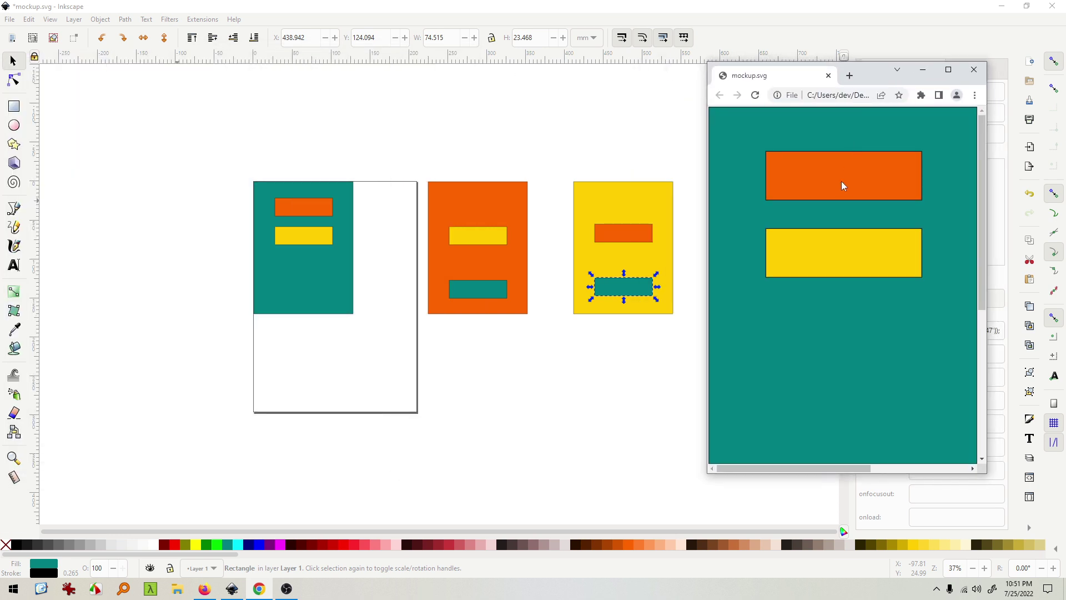
click(817, 180)
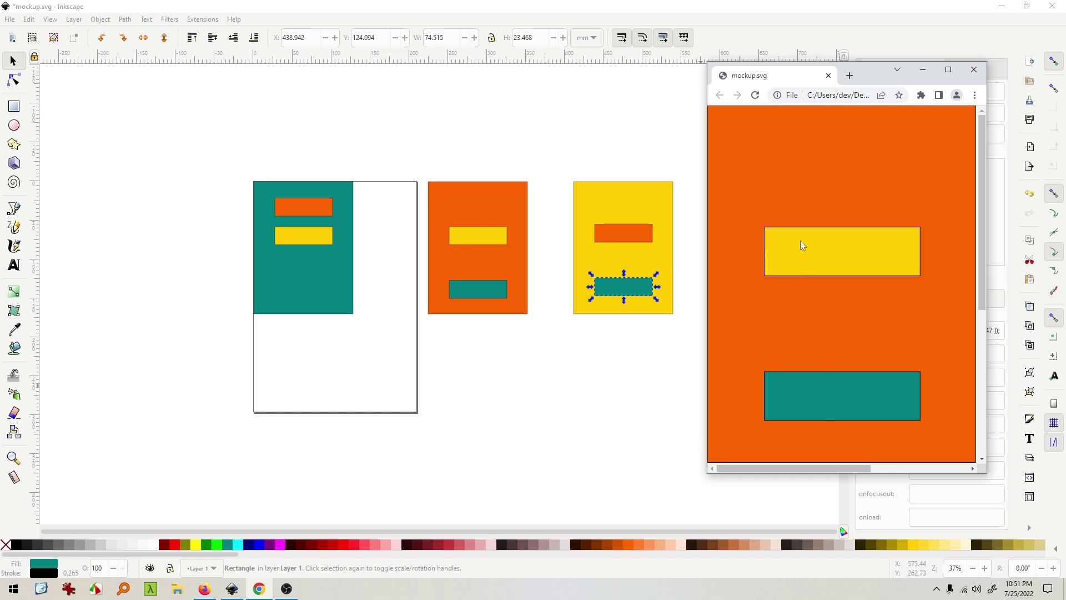
click(553, 124)
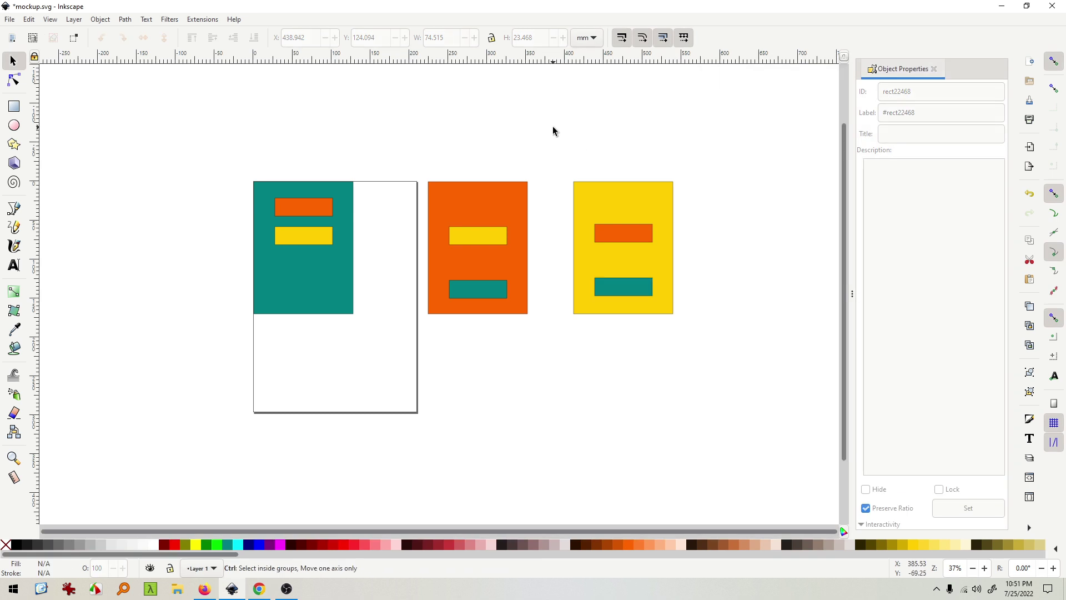
key(ctrl+s)
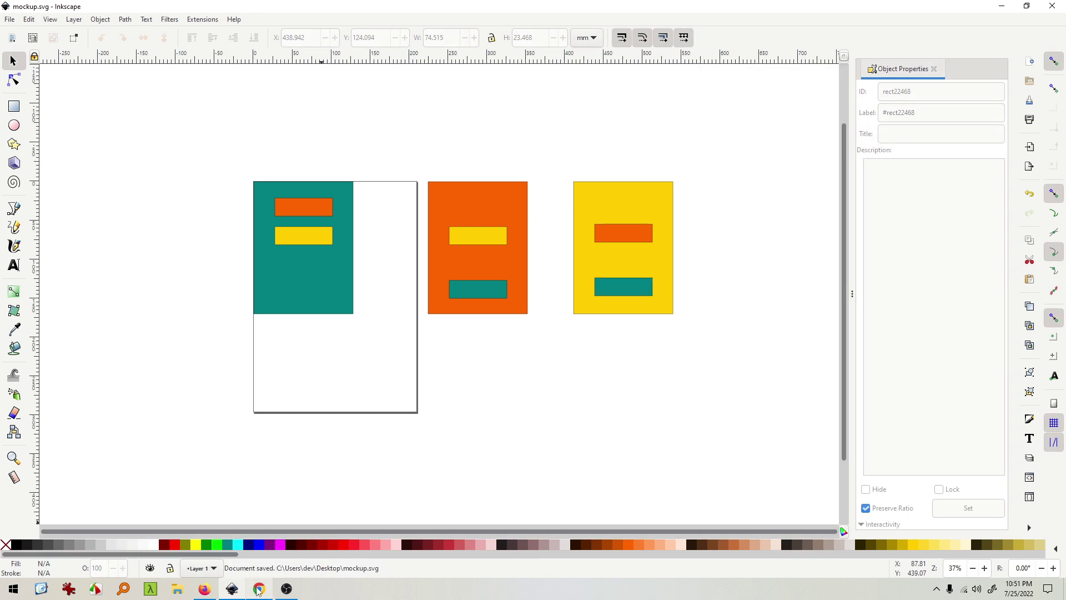
Reload the saved mockup in Chrome and test jumps between teal, orange and yellow screens
click(258, 589)
click(755, 95)
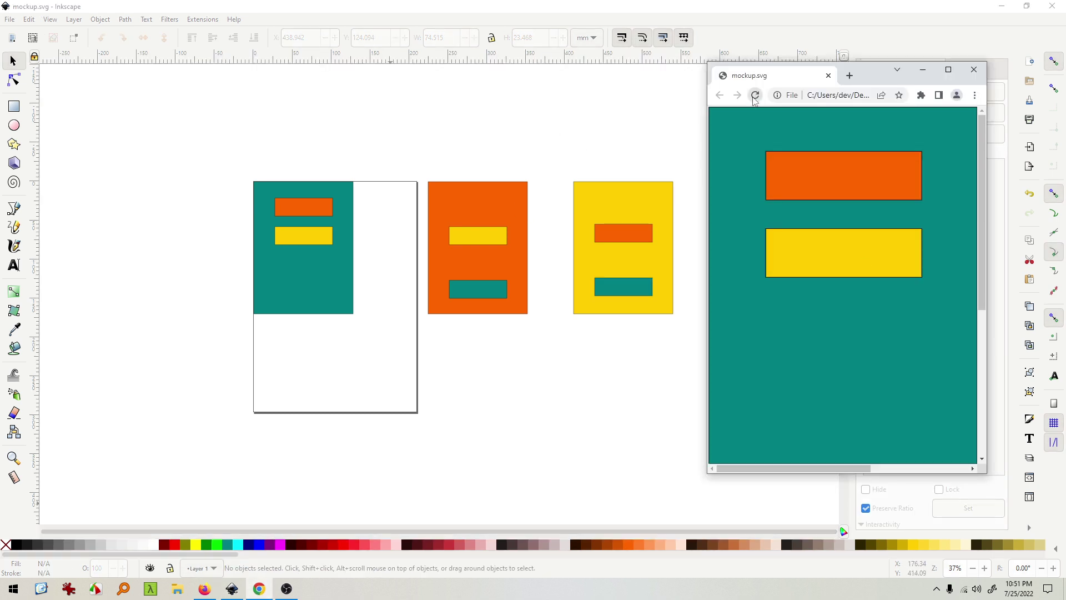
click(806, 176)
click(812, 243)
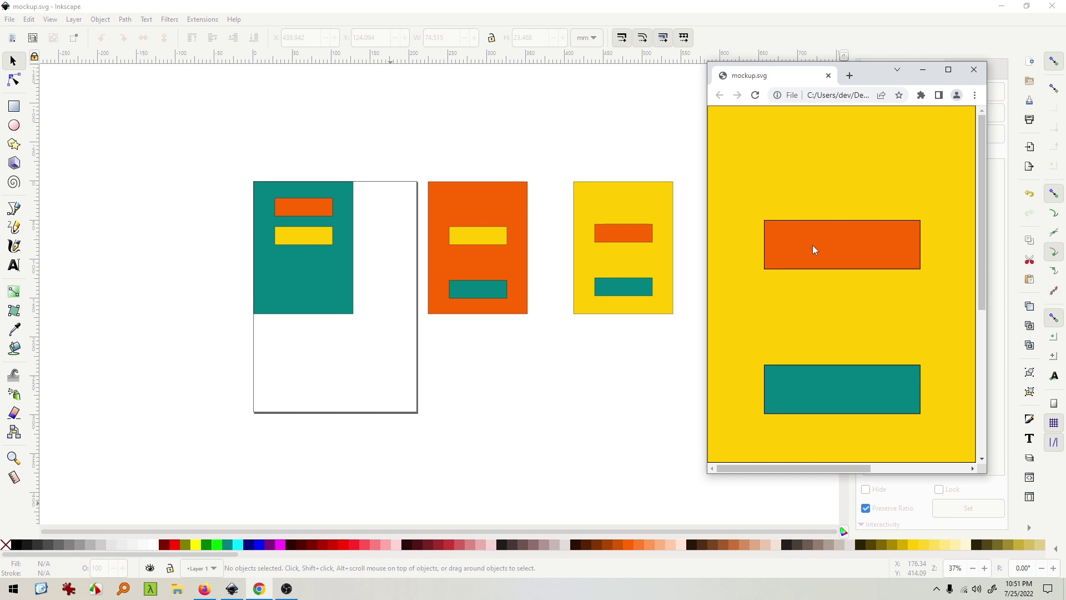
click(814, 382)
click(817, 264)
click(828, 384)
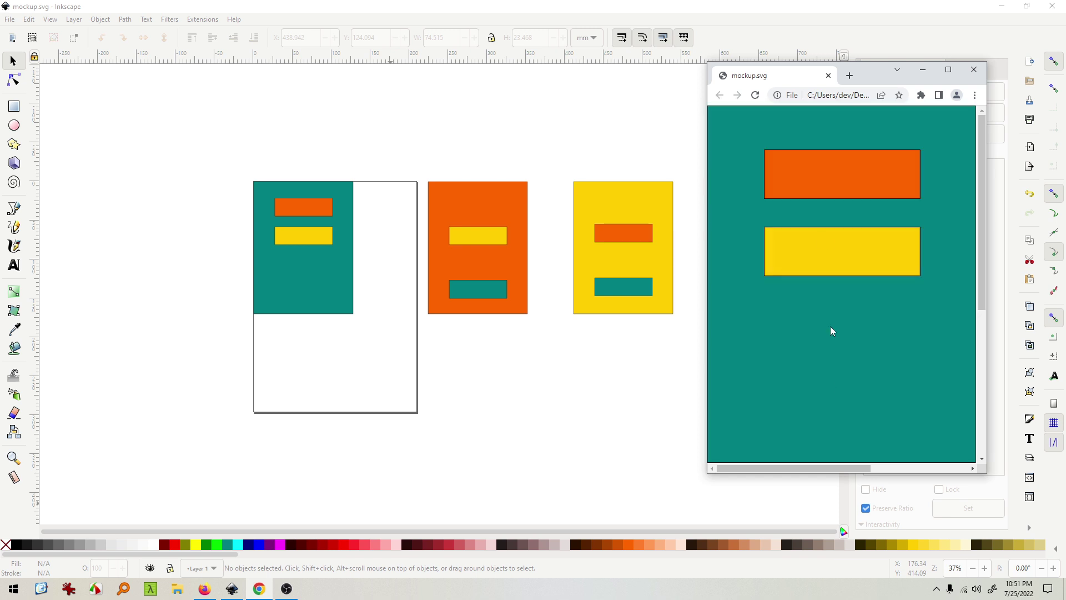
click(825, 192)
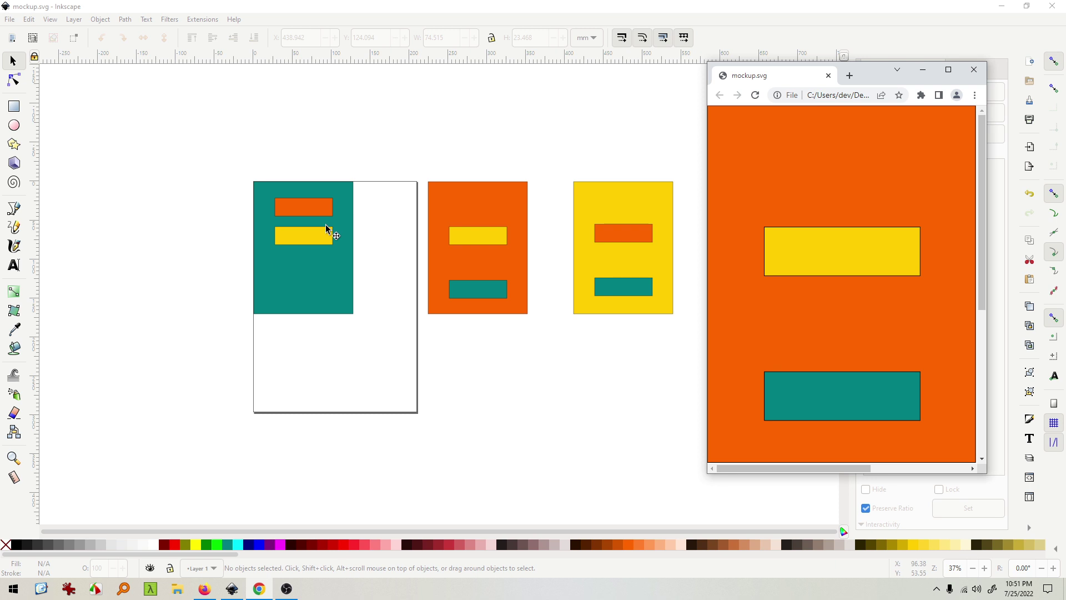
Keep cycling through the teal, orange and yellow screens, ending on the teal screen
click(805, 408)
click(845, 265)
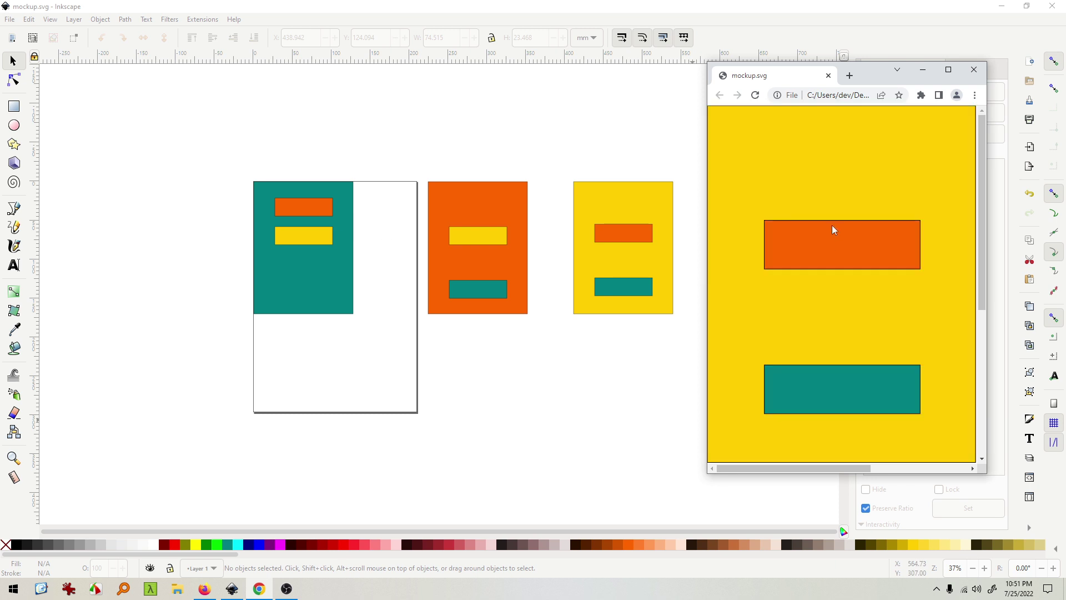
click(832, 231)
click(837, 250)
click(836, 399)
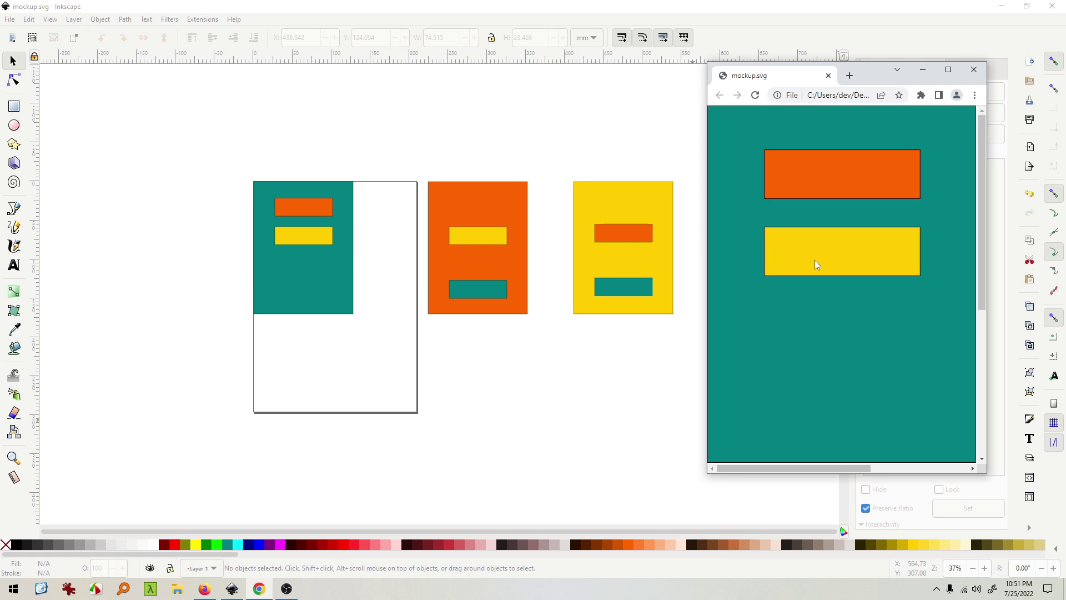
click(815, 260)
click(834, 238)
click(836, 266)
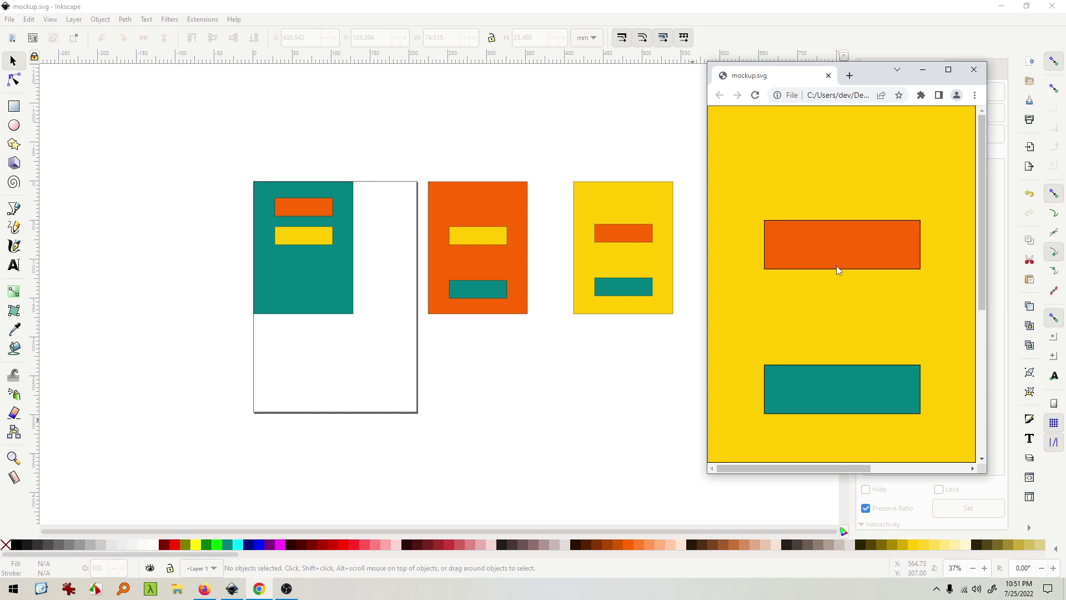
click(847, 387)
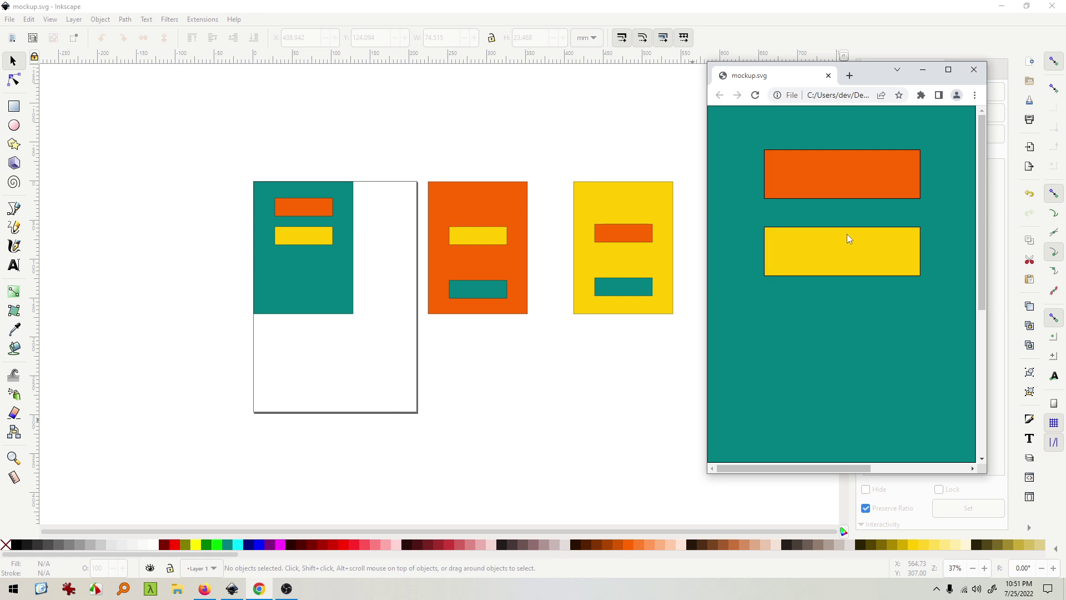